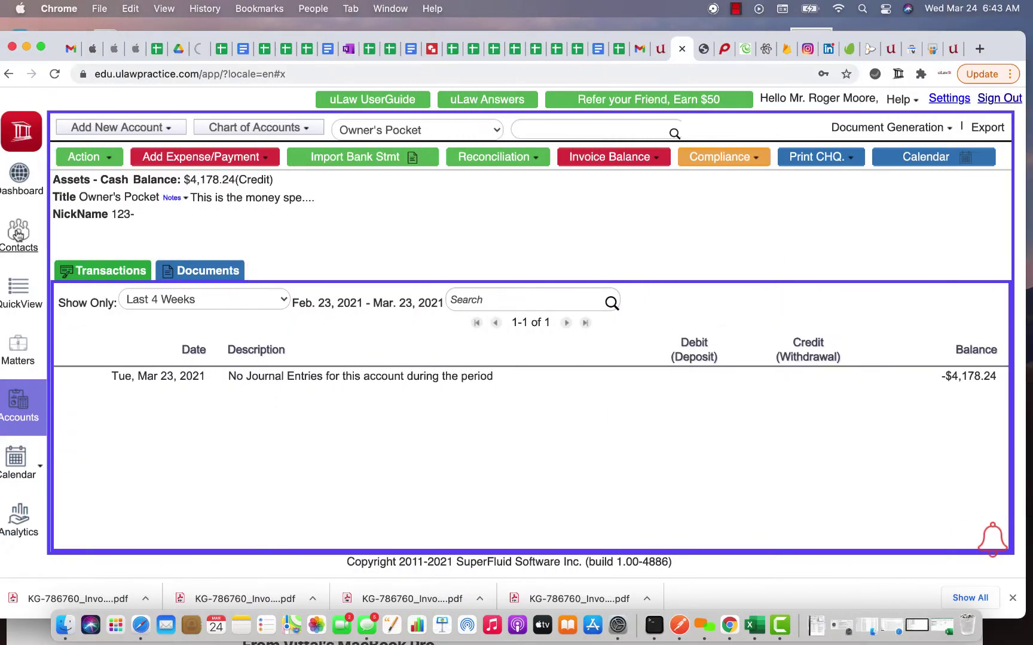
Step: Show the Contacts list with all 1238 contacts and close the browser downloads bar
click(14, 228)
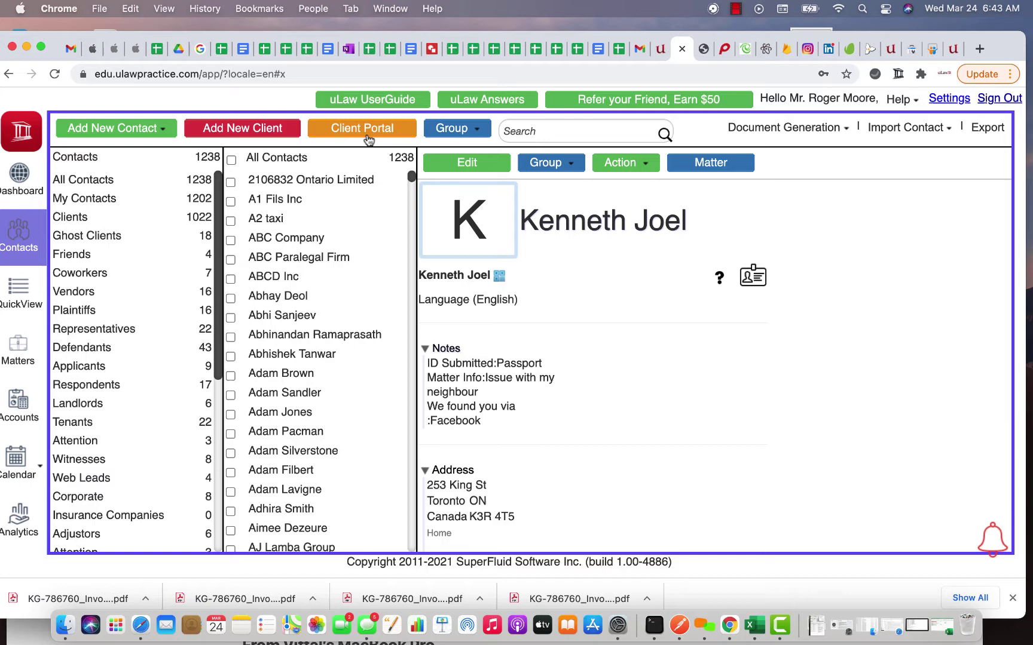
click(1012, 598)
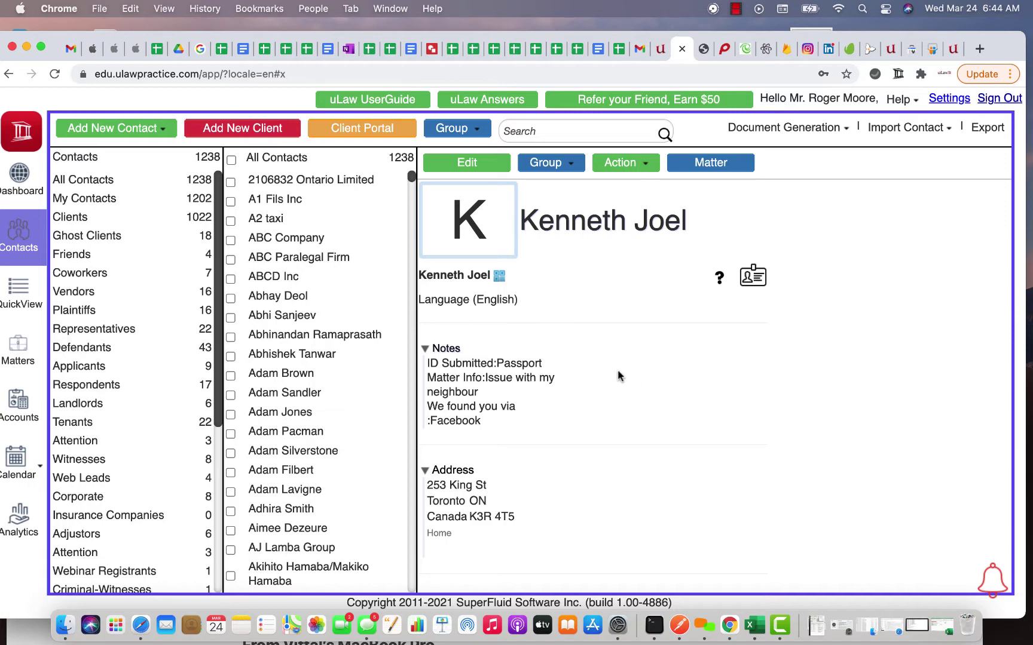
scroll(523, 497, down, 3)
scroll(523, 497, up, 3)
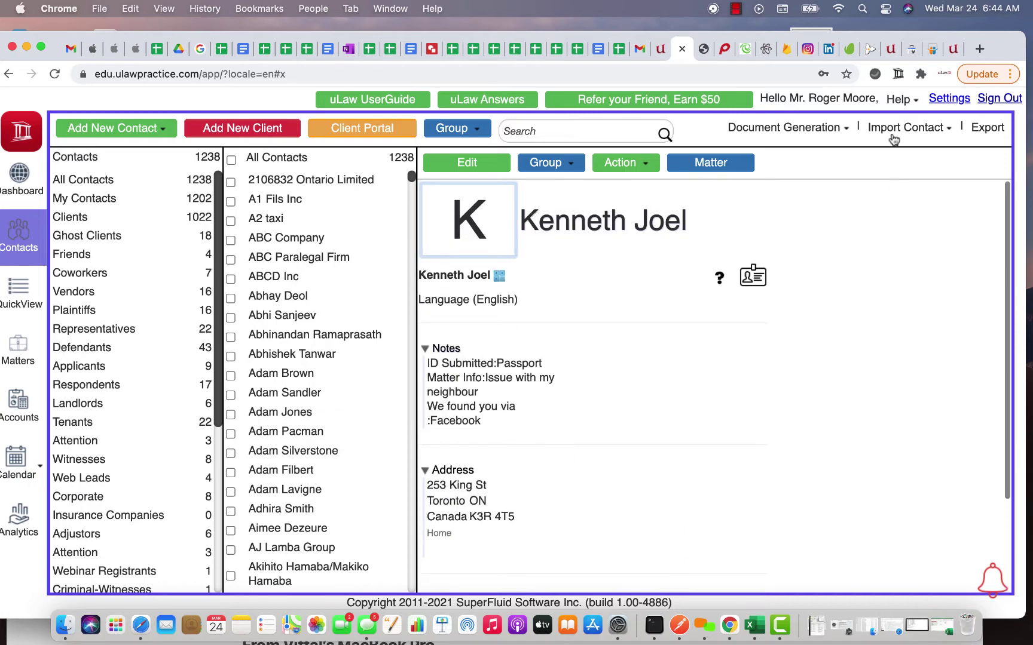
Step: Open the Client Portal integration and enter the client's e-mail address
click(379, 131)
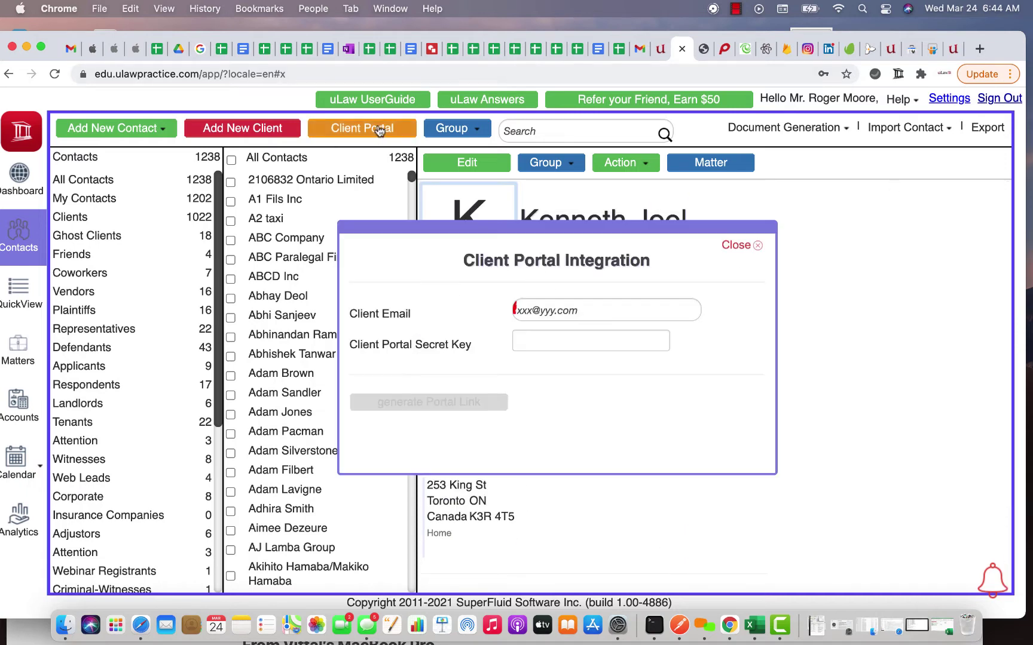
click(551, 309)
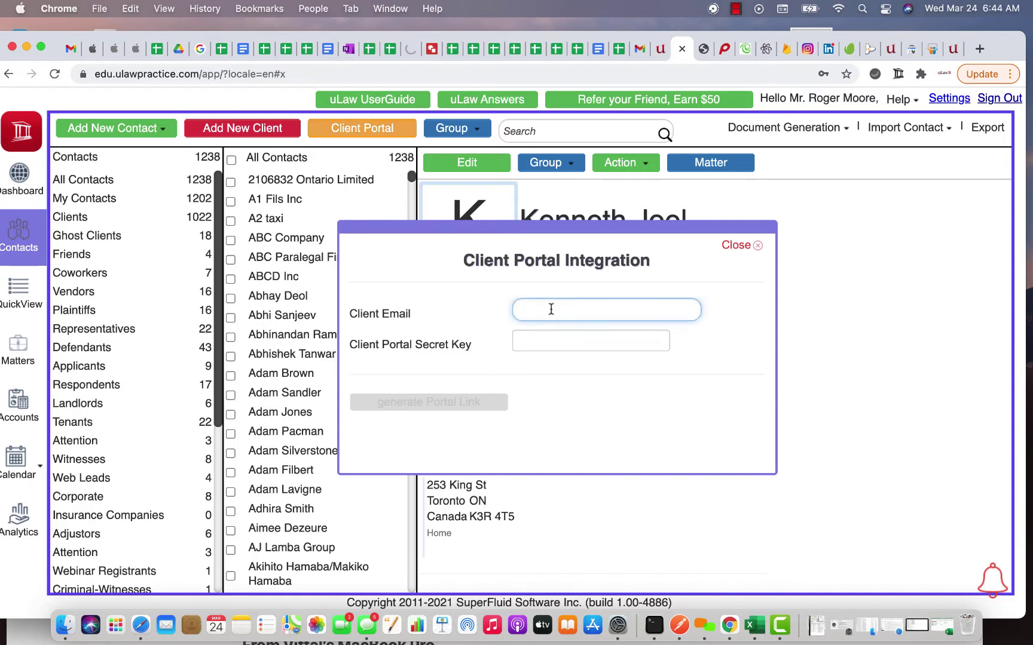
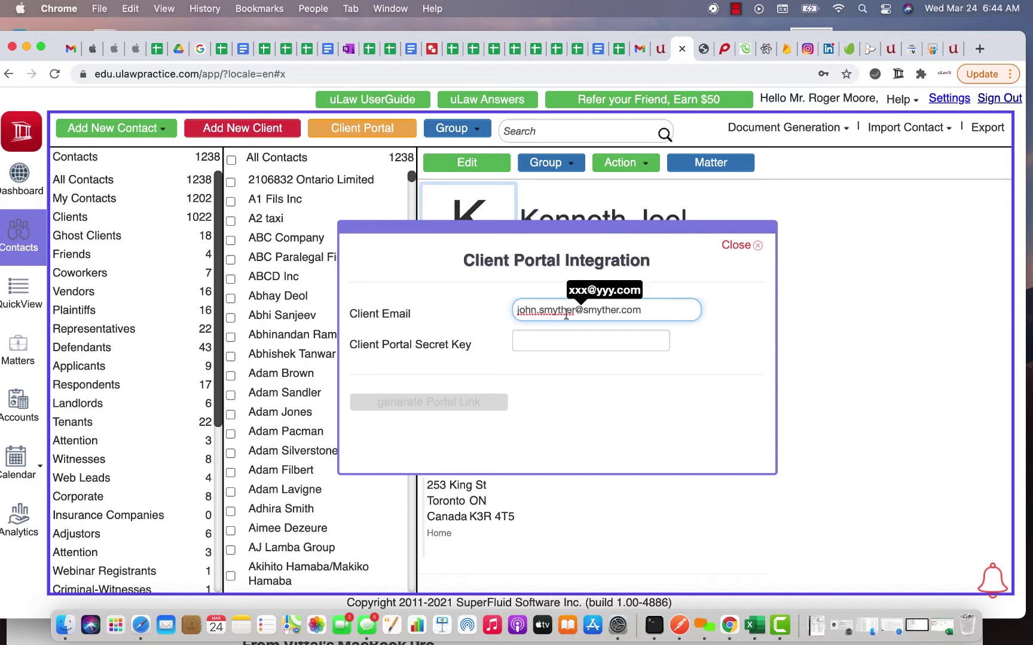
triple_click(565, 312)
click(746, 273)
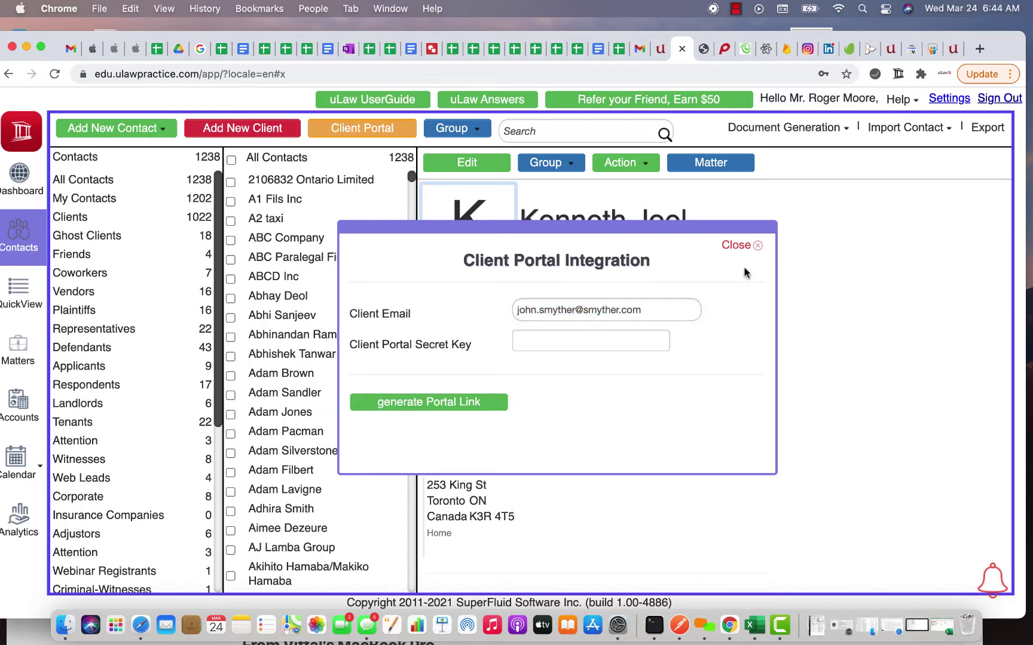
Step: Enter the portal secret key and generate the client portal link
click(560, 345)
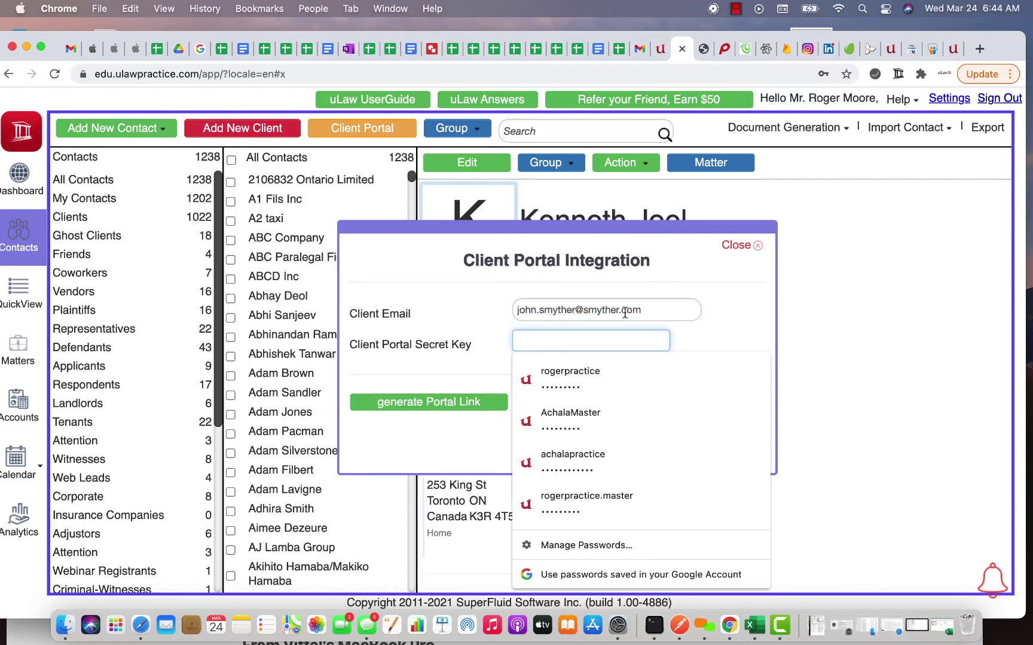
click(689, 317)
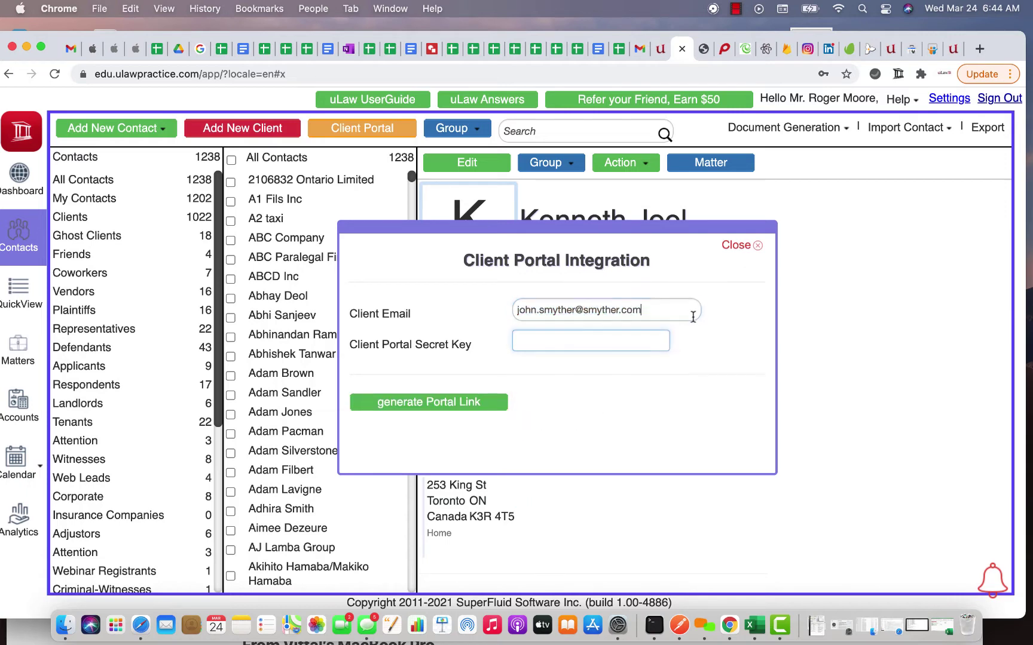
click(601, 344)
text(a)
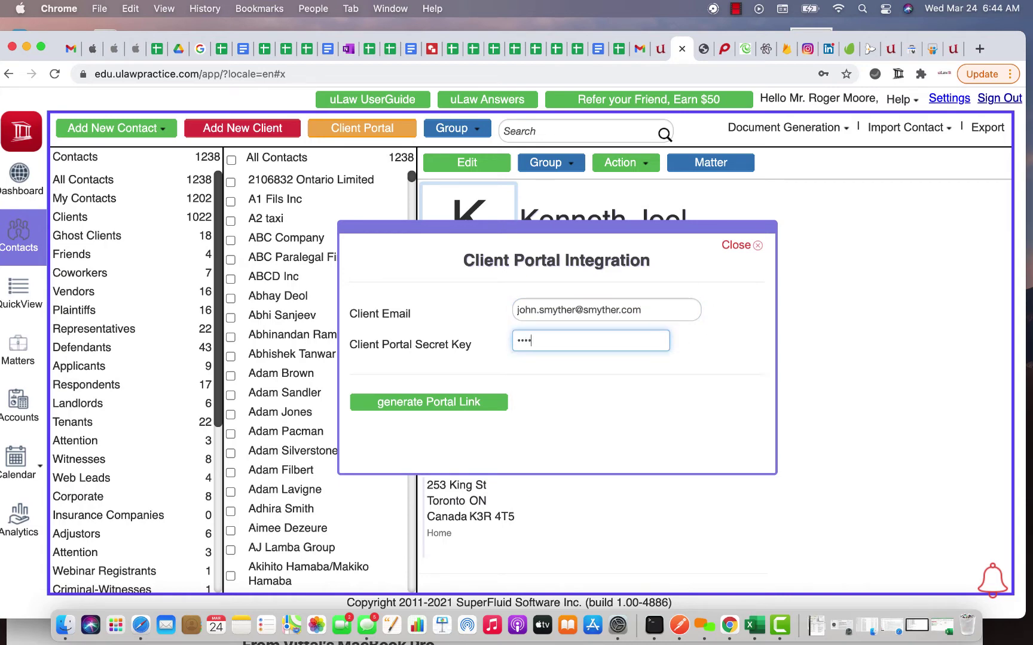
click(485, 402)
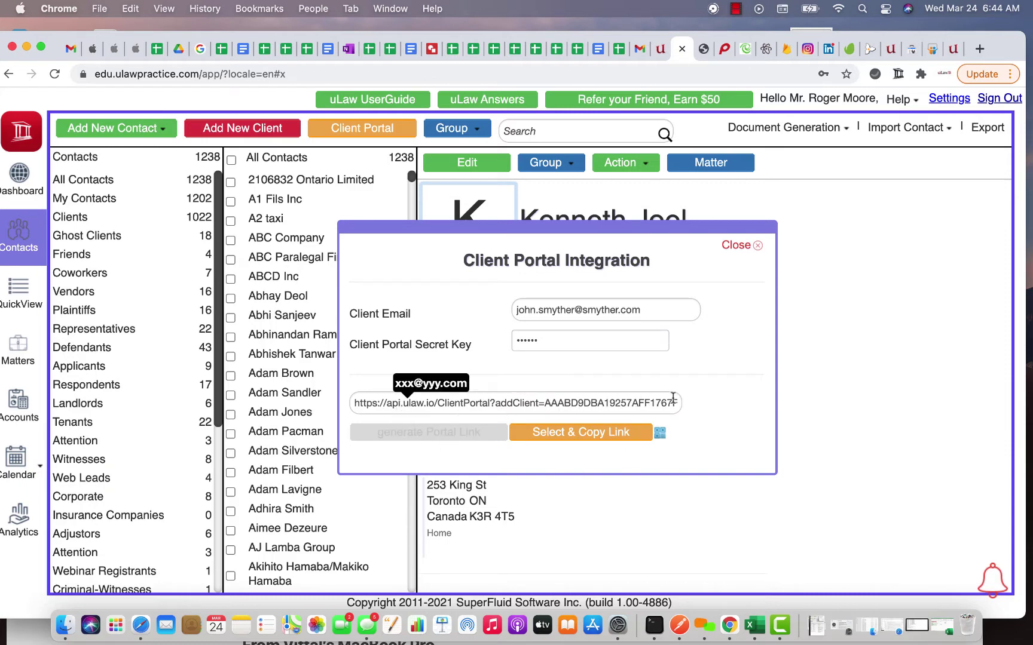
Step: Copy the portal link, preview its QR code image, then copy the link again
click(577, 441)
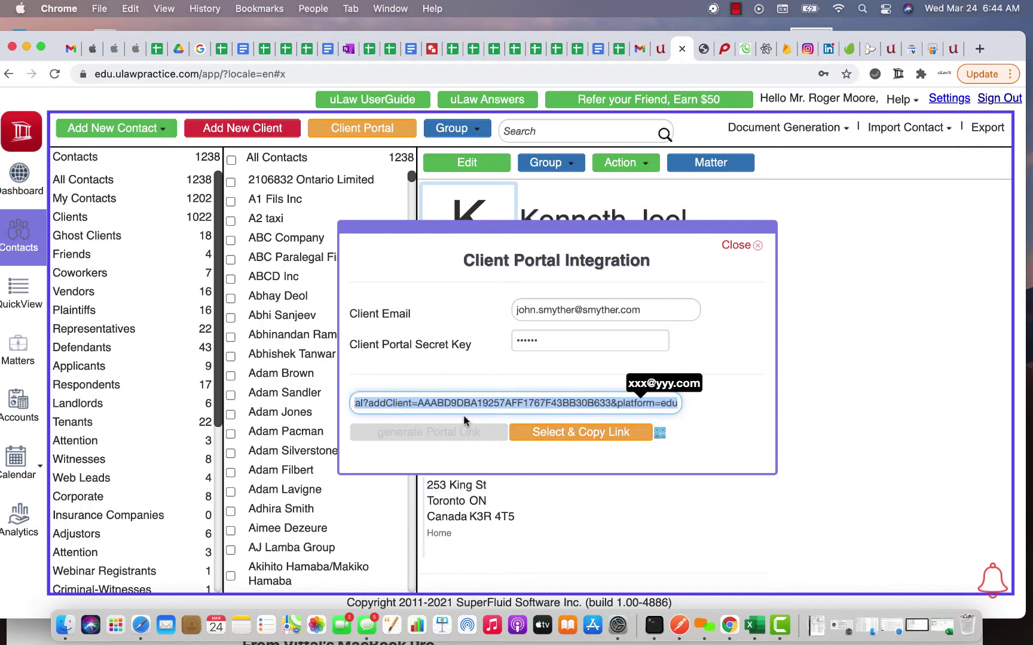
click(660, 434)
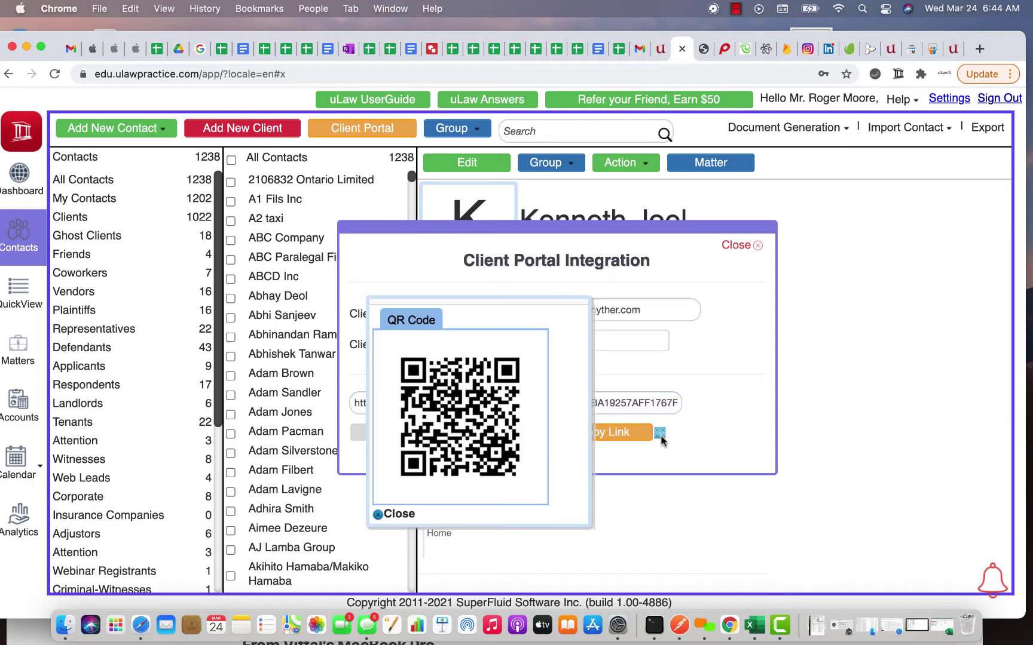
right_click(465, 407)
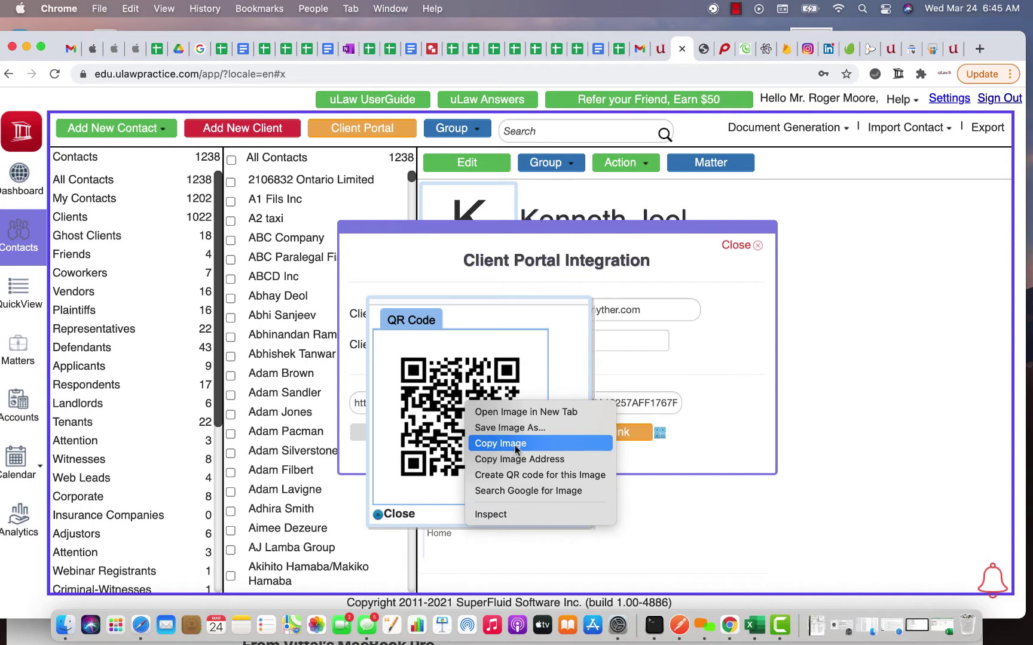
click(565, 363)
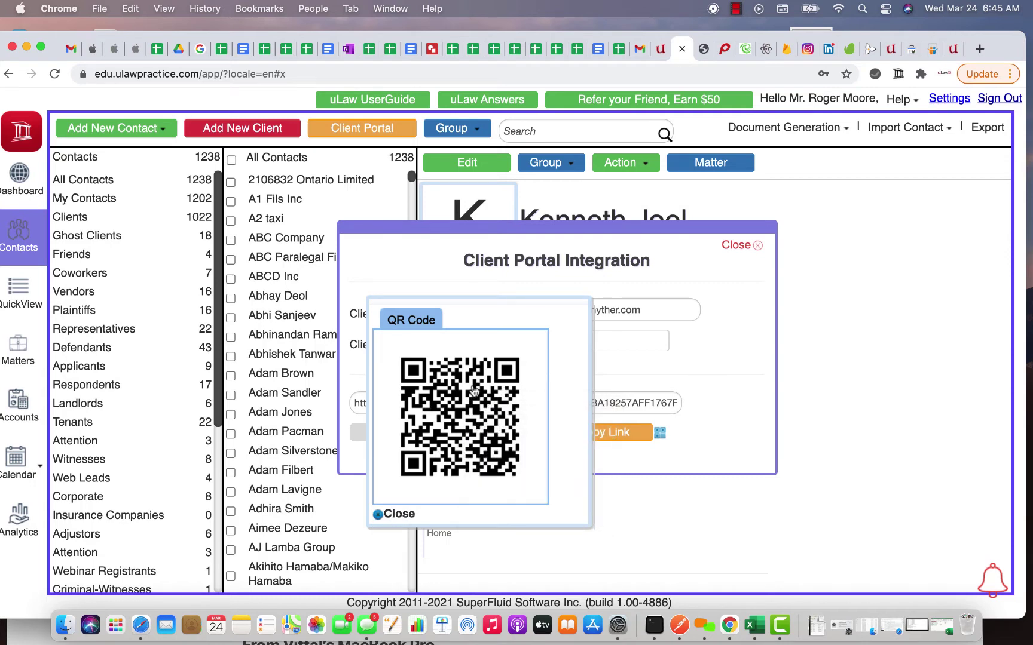
click(409, 512)
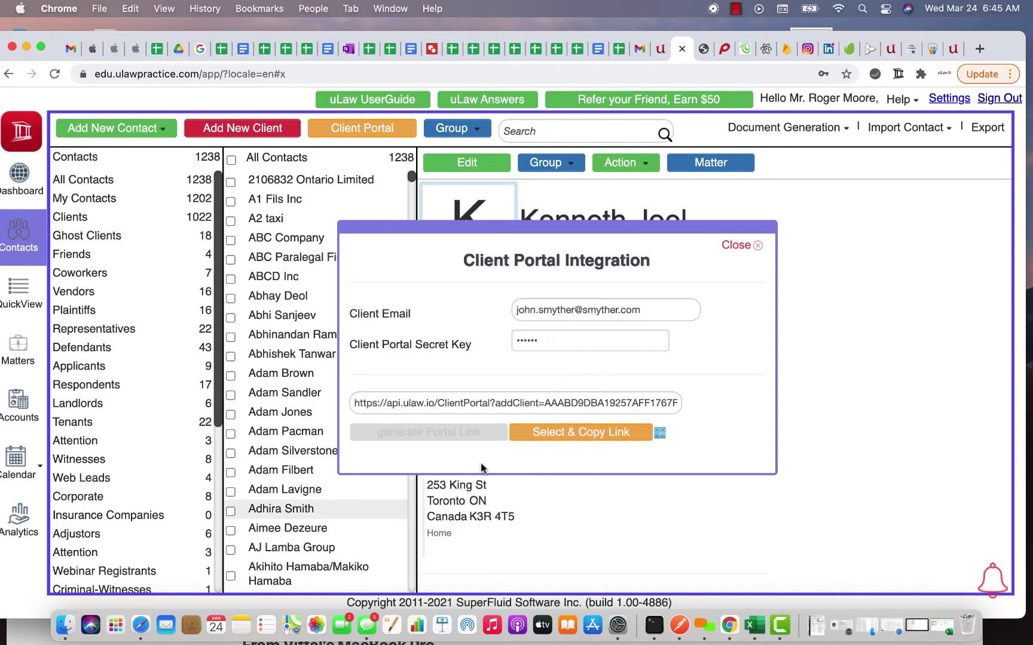
click(556, 432)
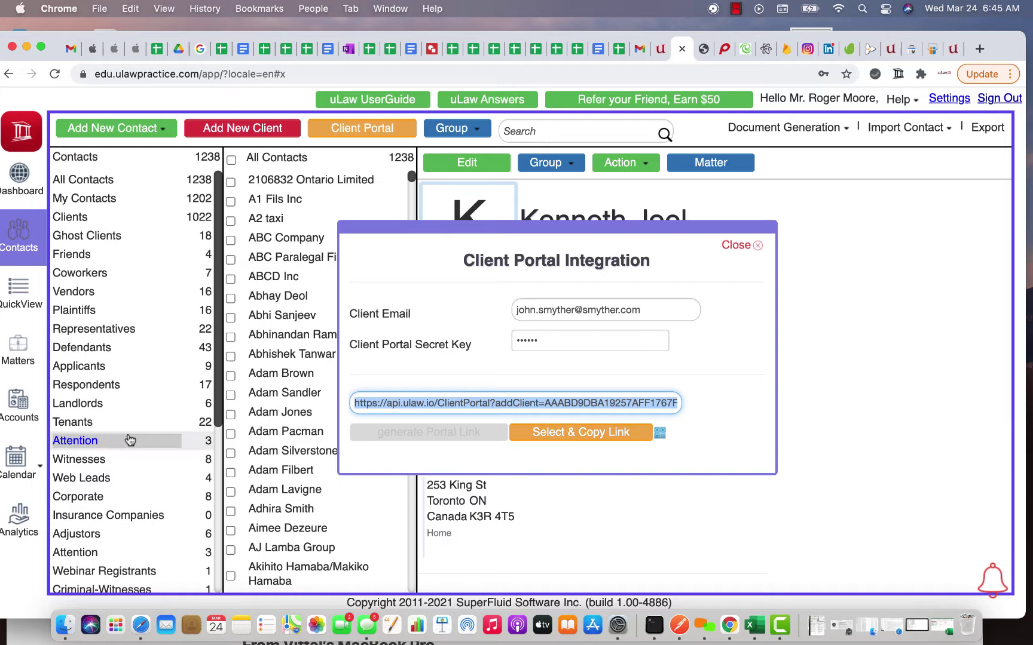
click(141, 625)
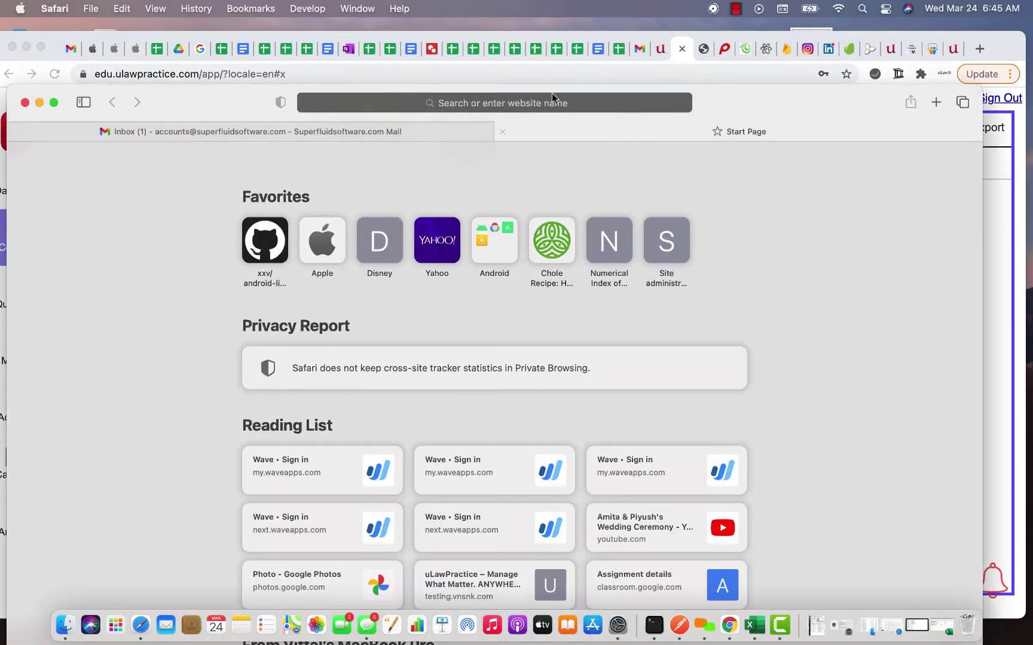
click(533, 108)
key(super+v)
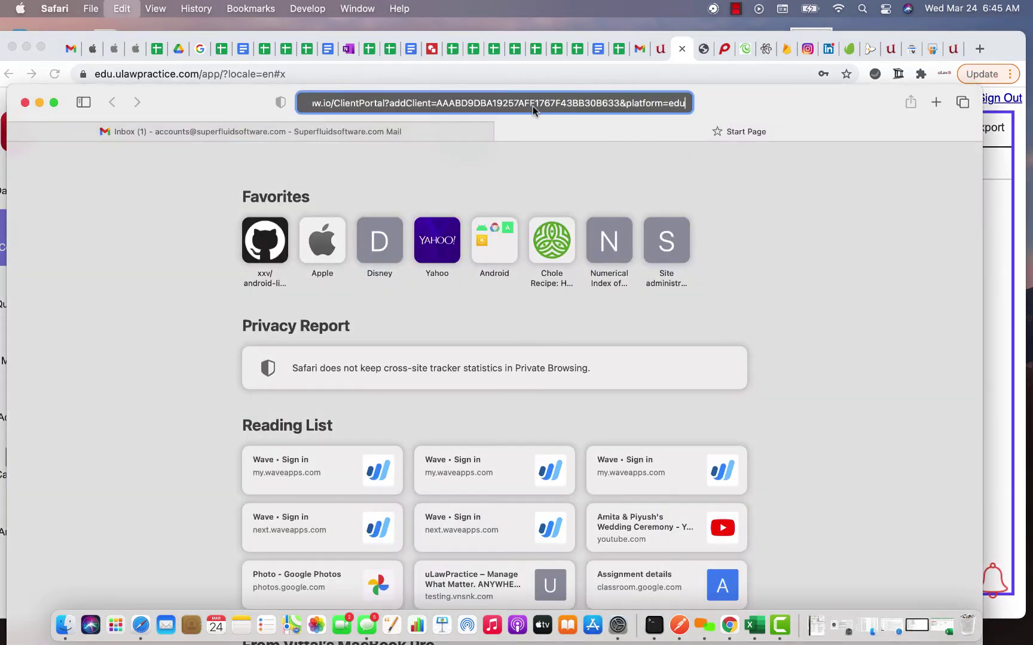
key(Return)
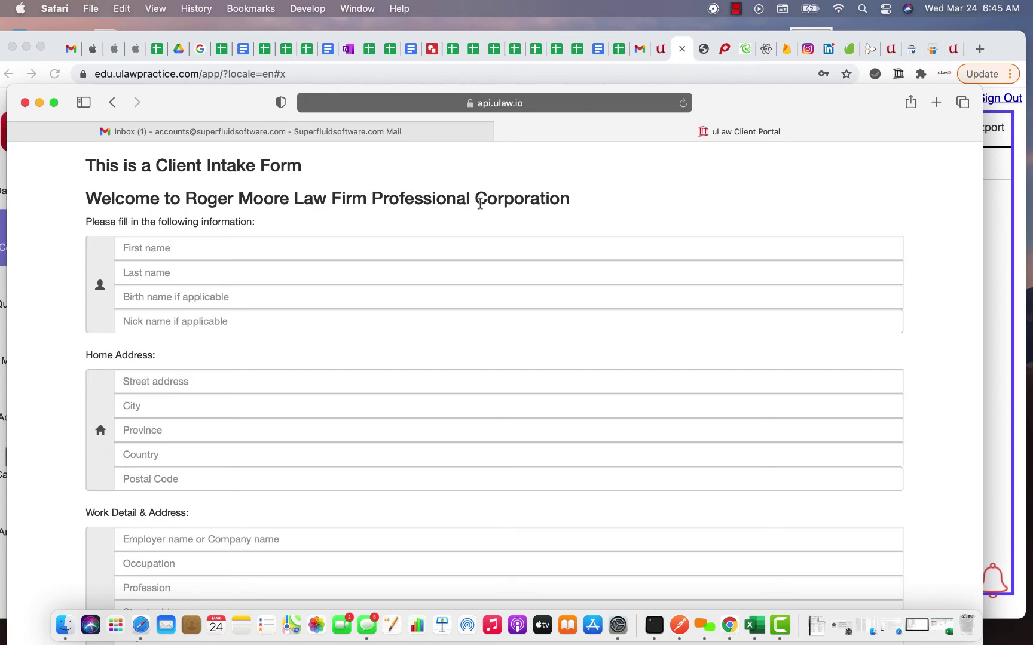
scroll(477, 337, down, 10)
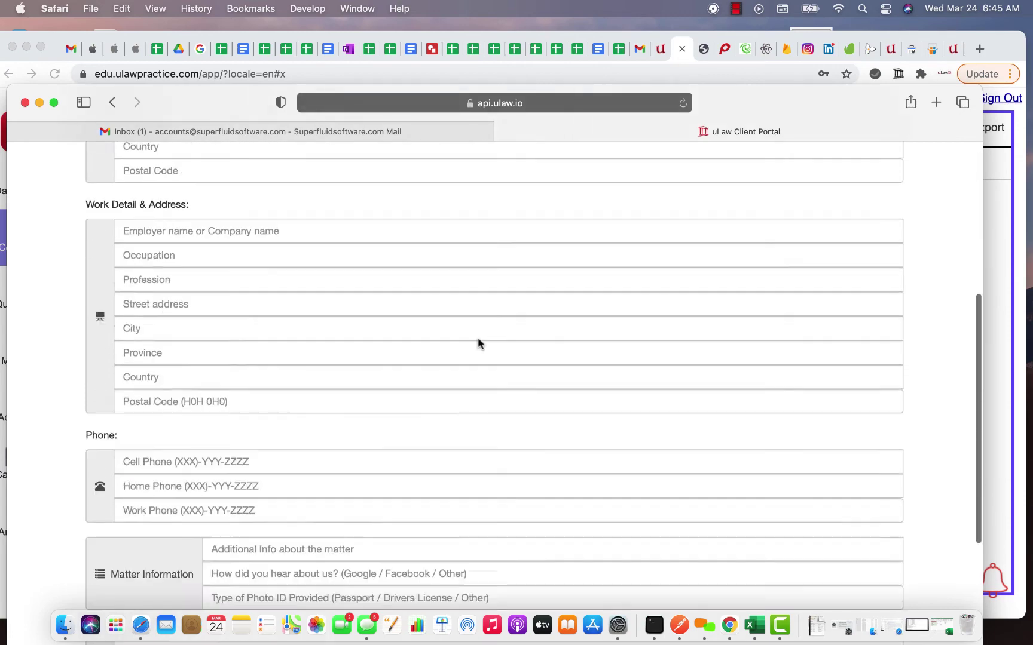
scroll(477, 337, up, 5)
scroll(306, 341, up, 5)
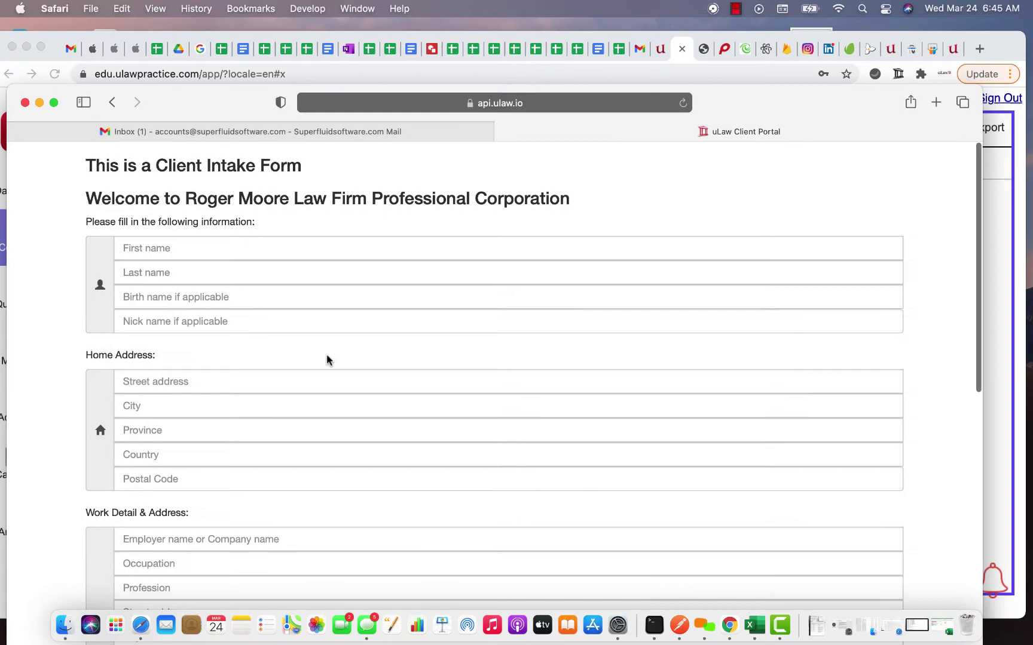
scroll(328, 359, down, 9)
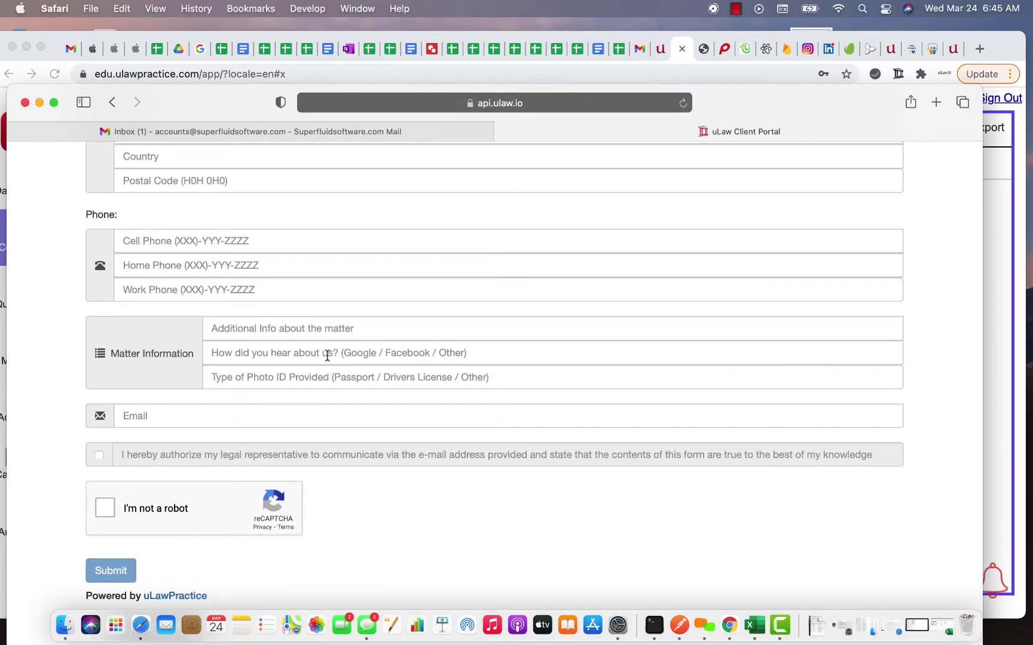
scroll(327, 357, up, 10)
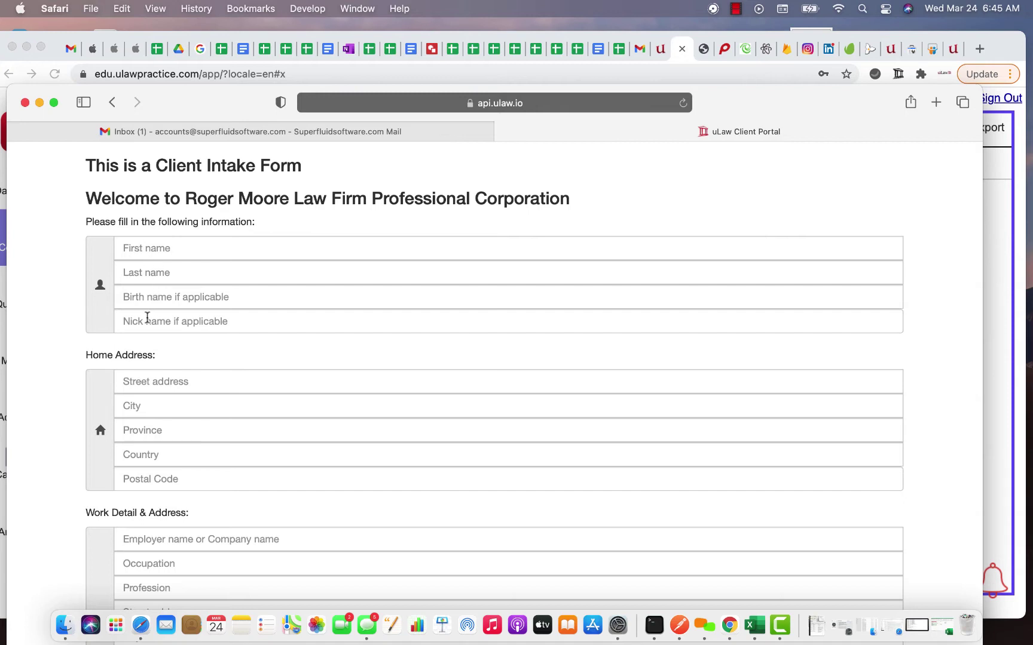
scroll(152, 326, down, 2)
scroll(171, 402, down, 3)
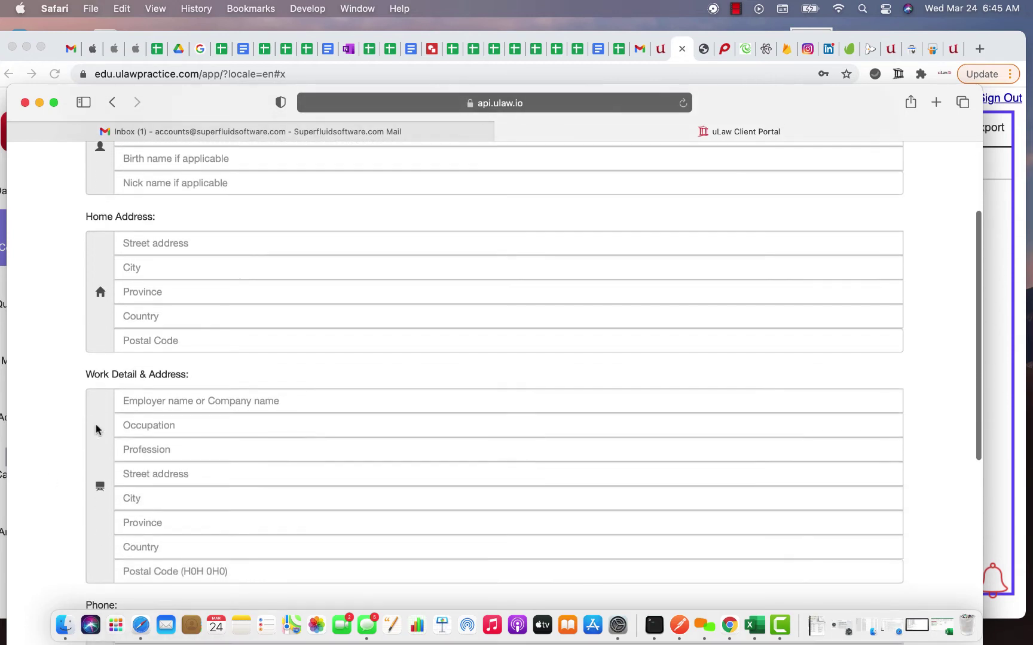
scroll(210, 517, down, 2)
scroll(210, 517, down, 5)
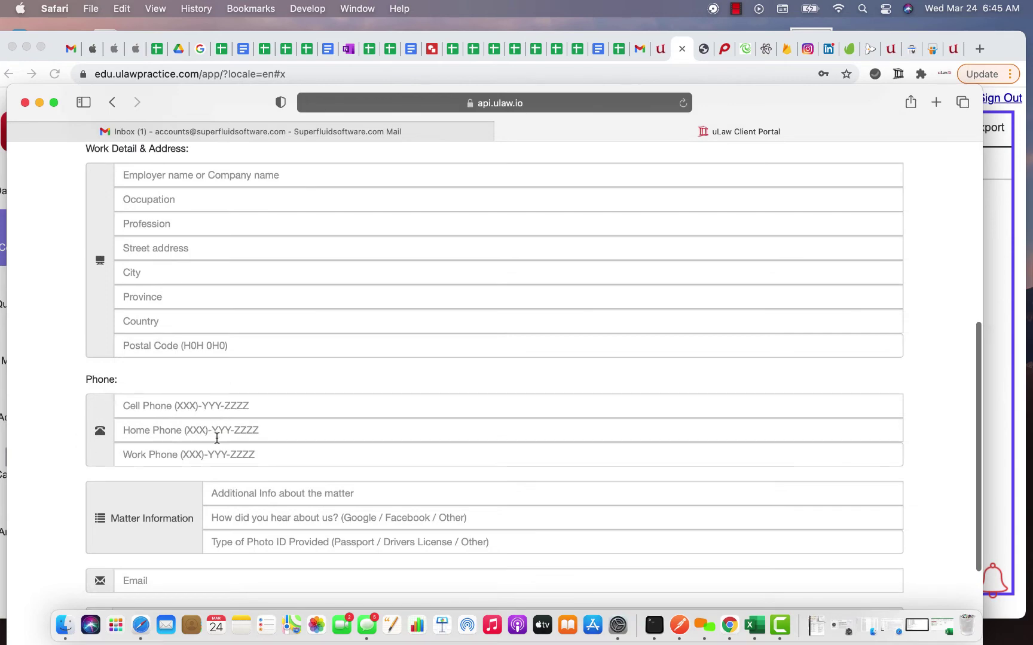
scroll(216, 438, down, 4)
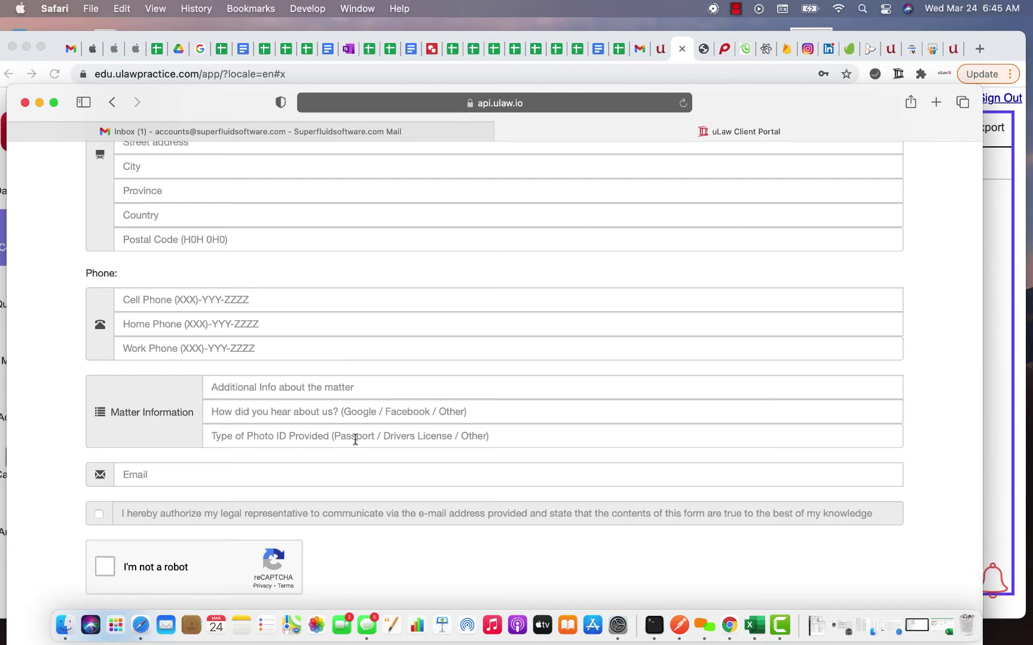
scroll(158, 407, down, 2)
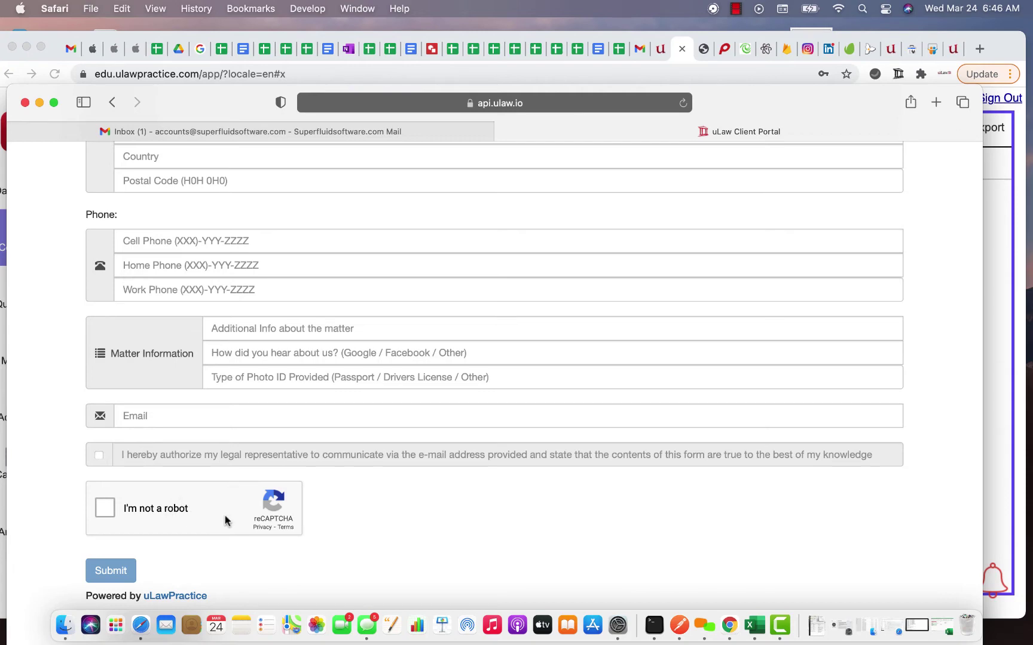
Step: Return to uLaw Practice, close the integration dialog and decline saving the password
click(1005, 281)
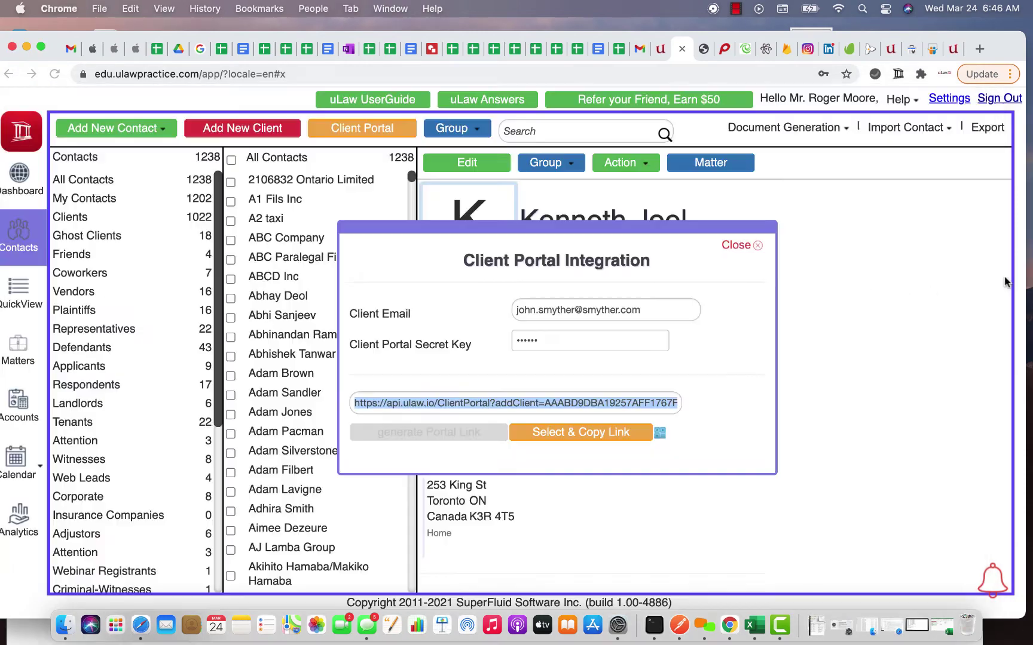
click(736, 246)
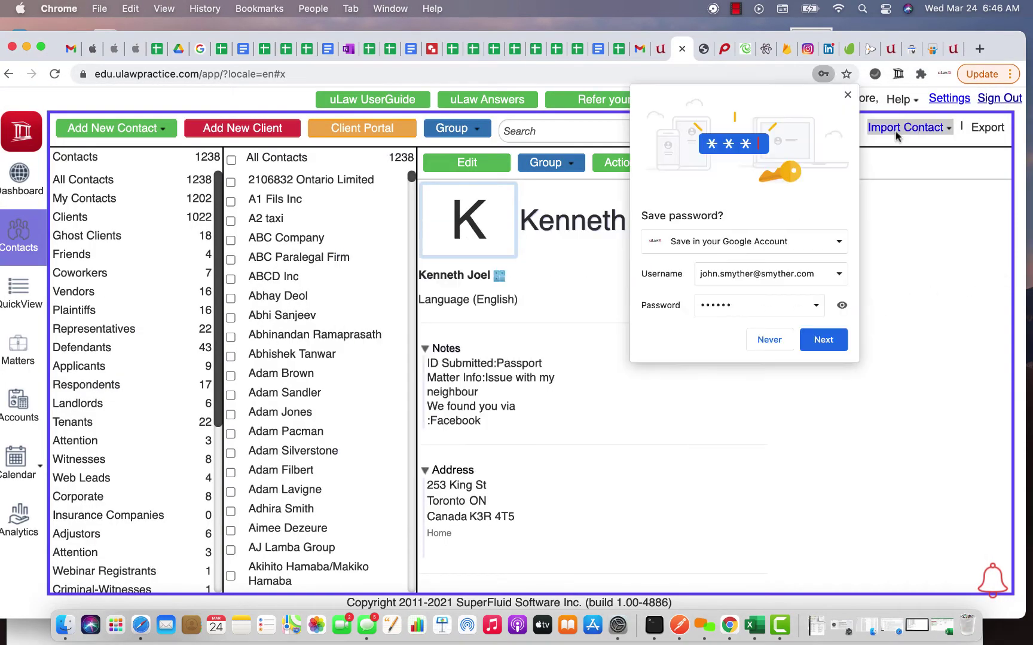
click(852, 88)
Step: Review the Client Portal Integration and secret key in the Contacts profile settings
click(951, 99)
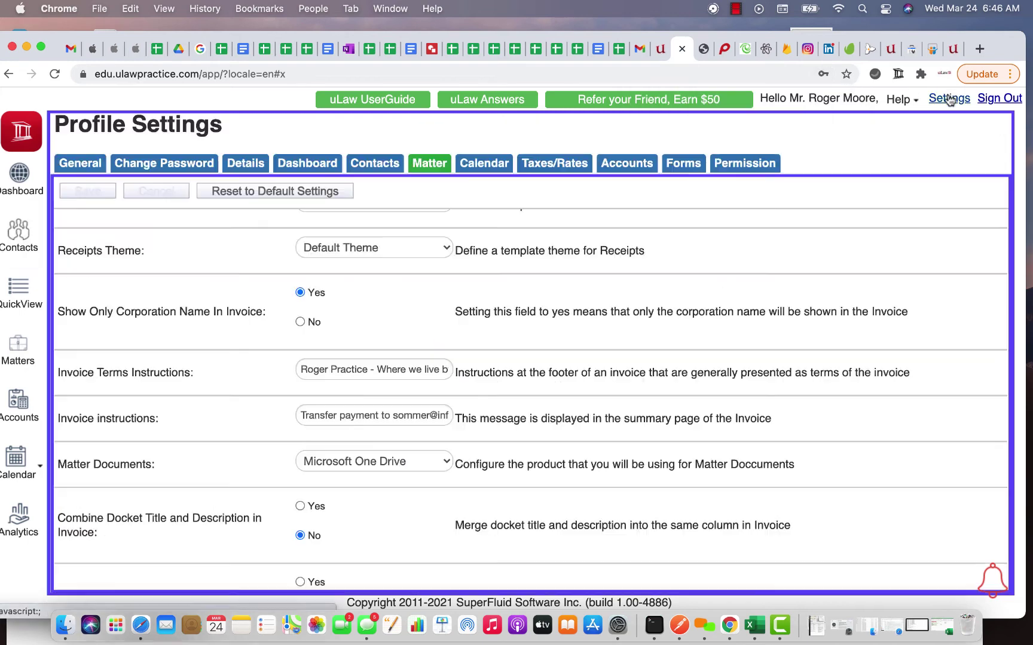
click(372, 166)
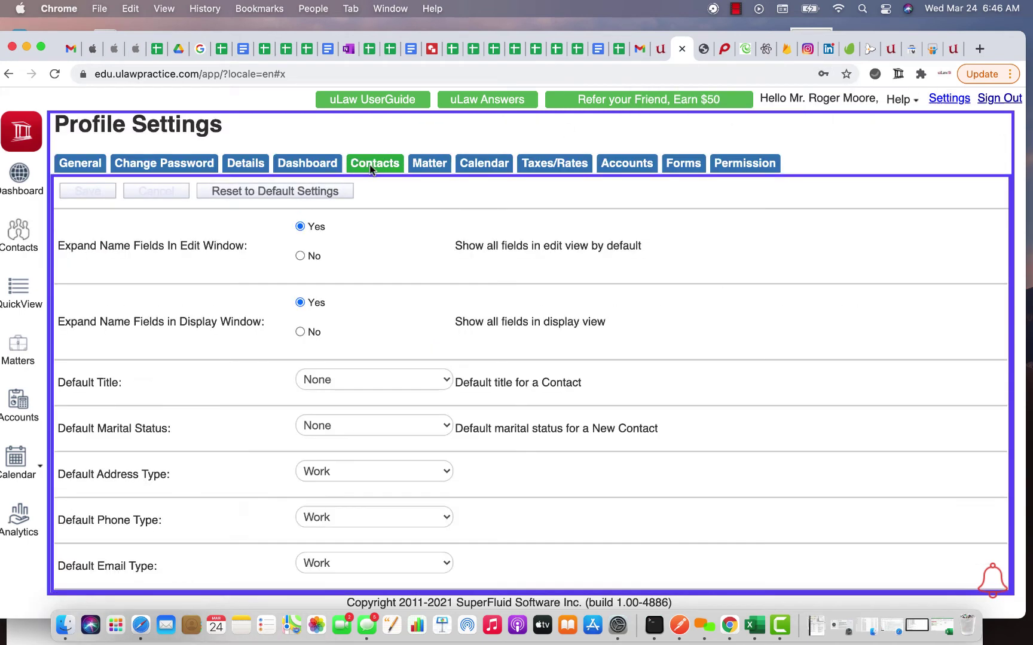
scroll(430, 336, down, 10)
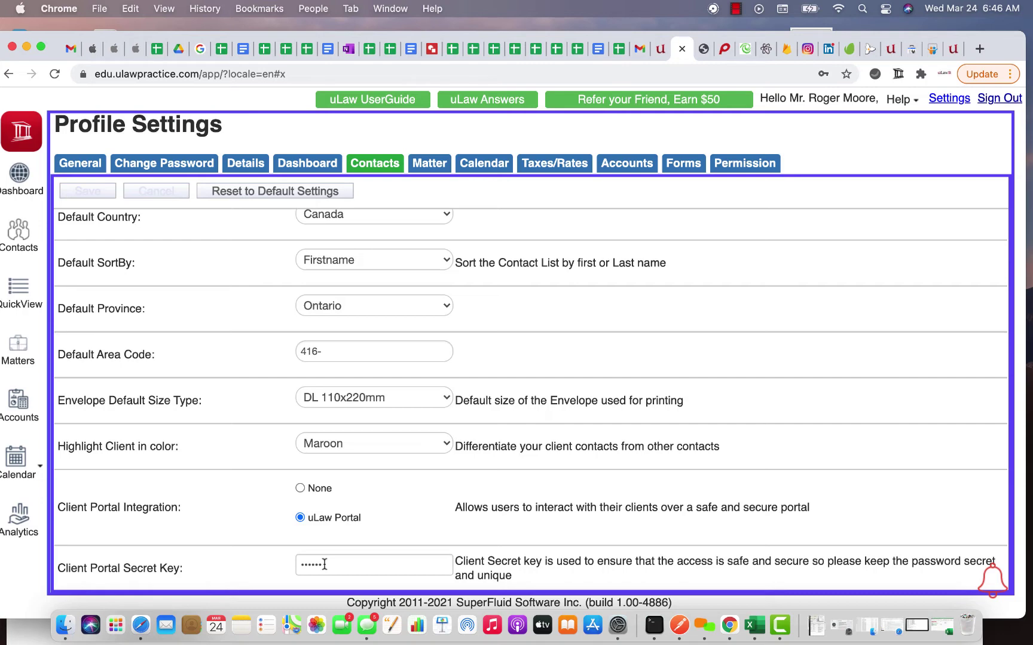
drag(454, 558, 610, 577)
click(720, 589)
click(141, 625)
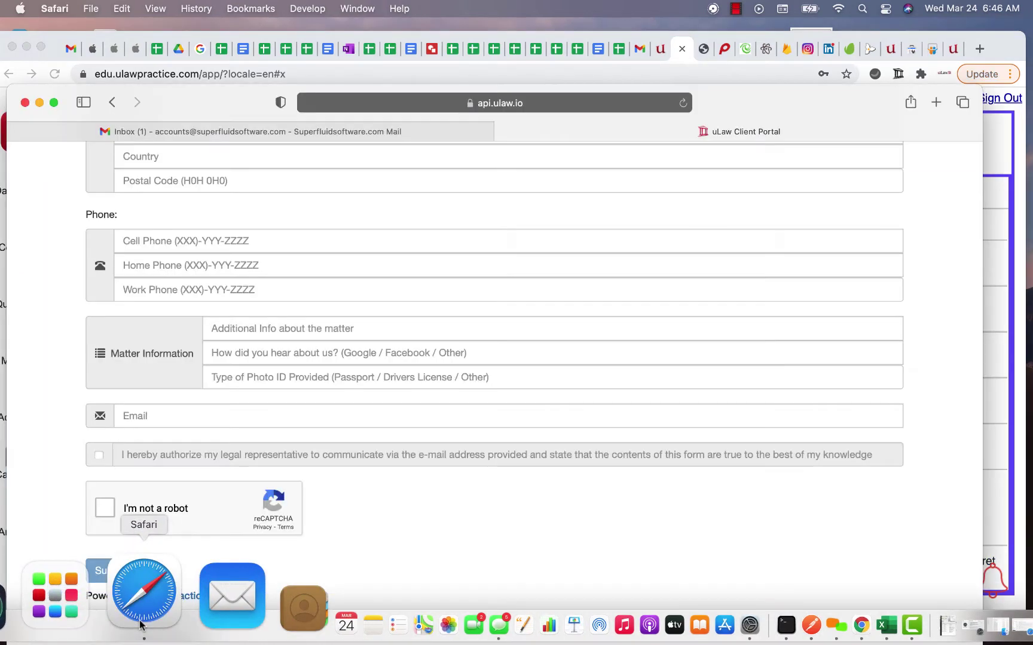
Step: View the intake form's full ClientPortal URL, then go back to the uLaw profile settings
click(544, 105)
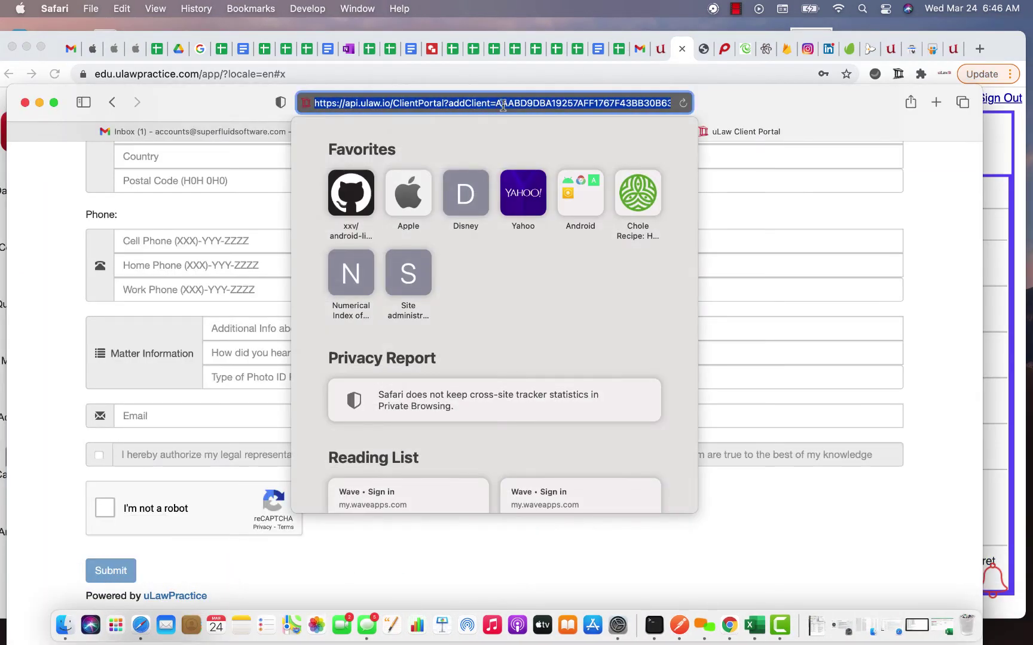
click(779, 111)
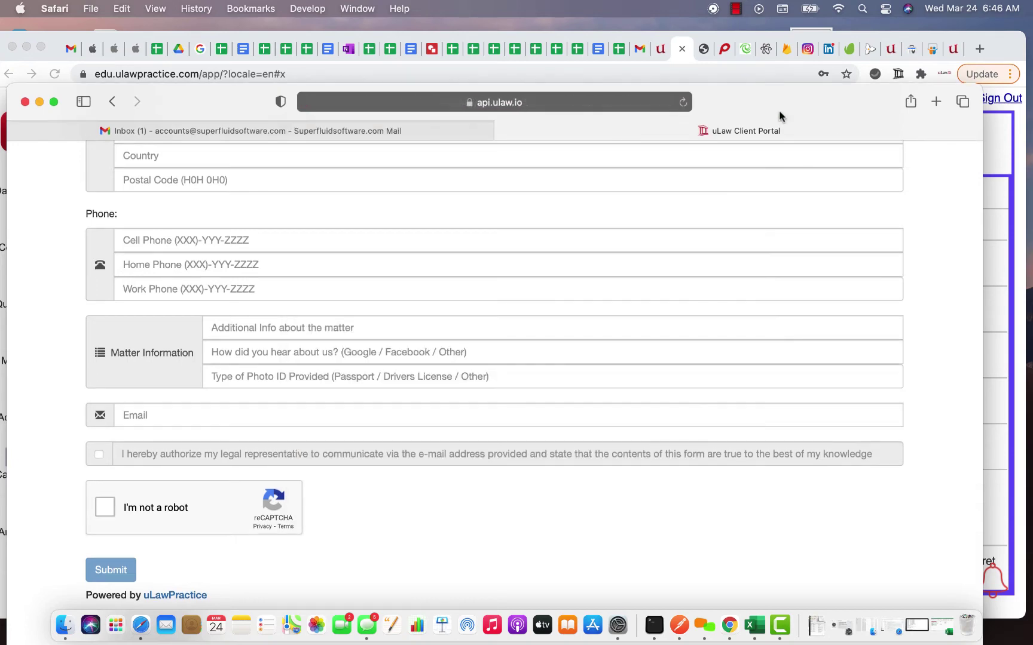
click(995, 159)
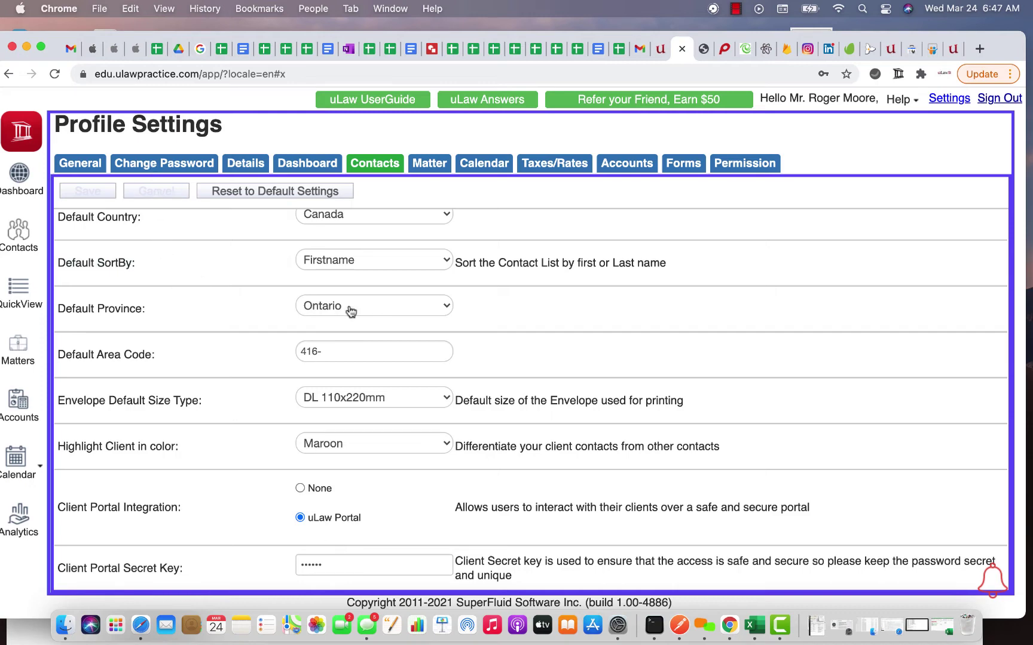
Step: Reopen the Contacts list and the contact's Client Portal integration
triple_click(100, 371)
click(19, 234)
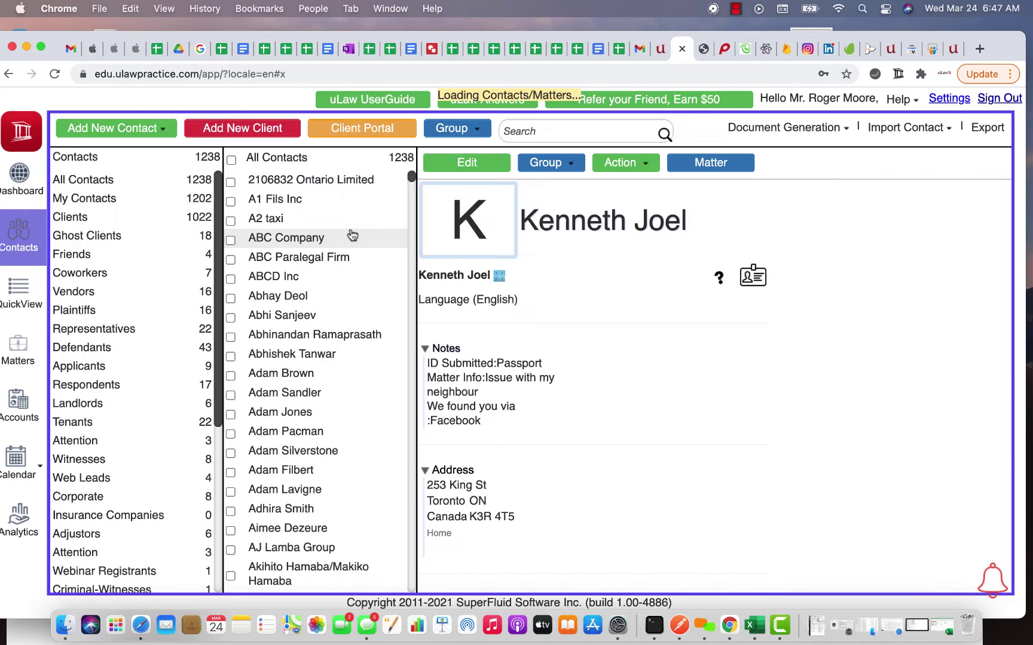
click(362, 129)
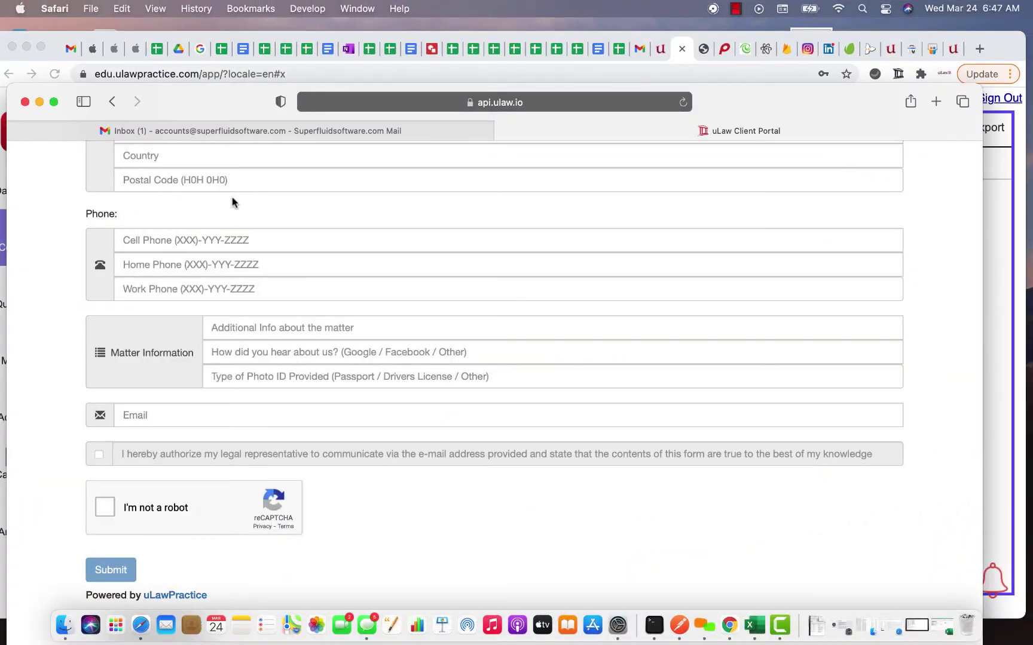
Step: Fill in the client's first, last, birth and nick names on the intake form
scroll(226, 203, up, 10)
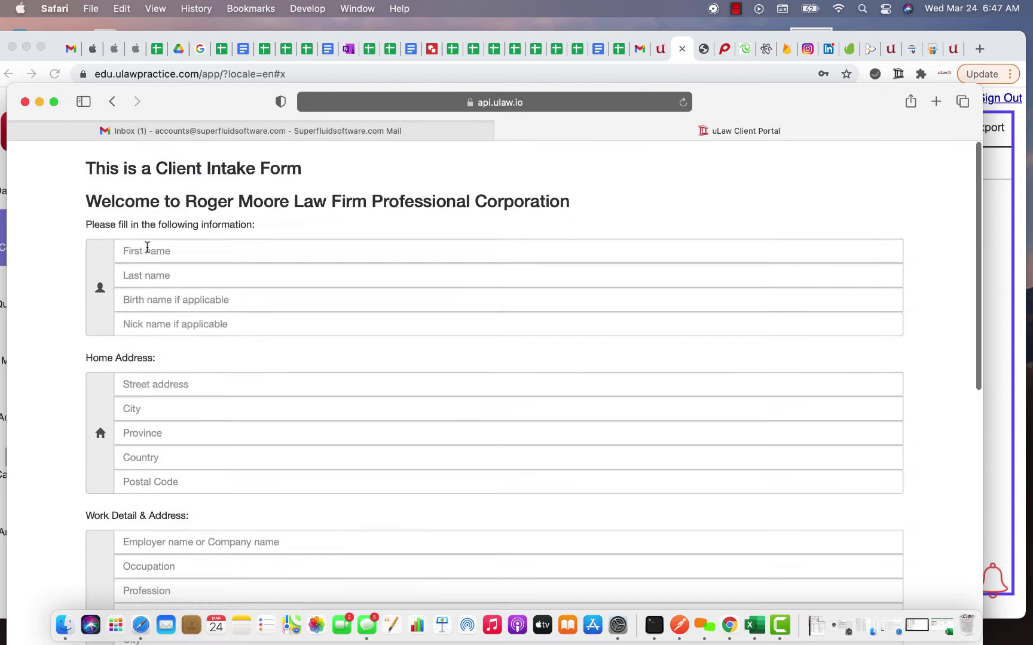
click(148, 248)
text(Jihn)
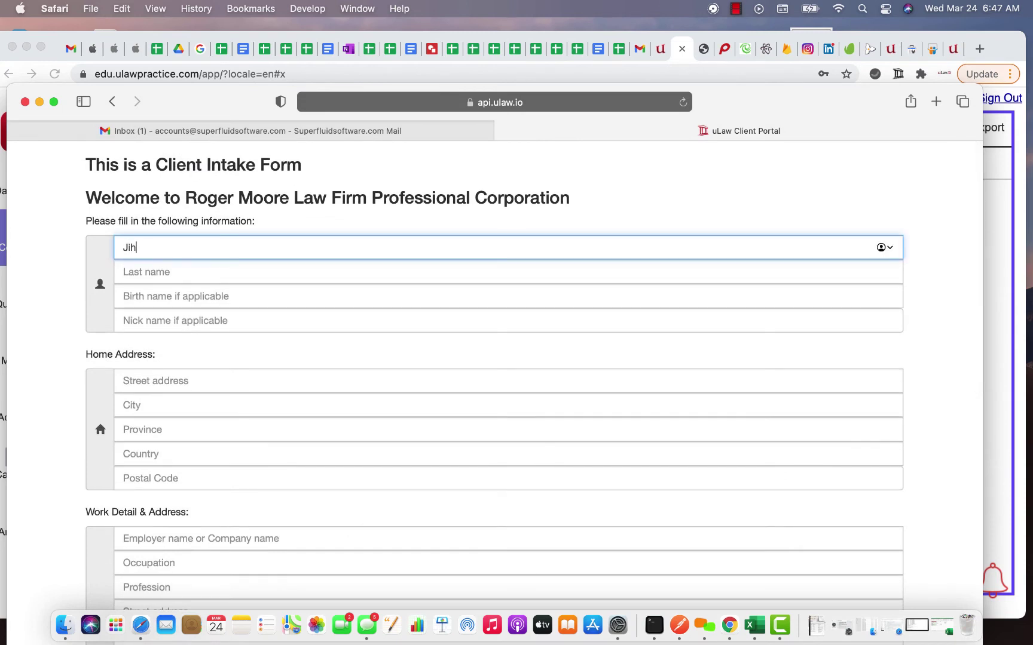
key(BackSpace)
key(BackSpace)
key(BackSpace)
text(ohn)
key(Tab)
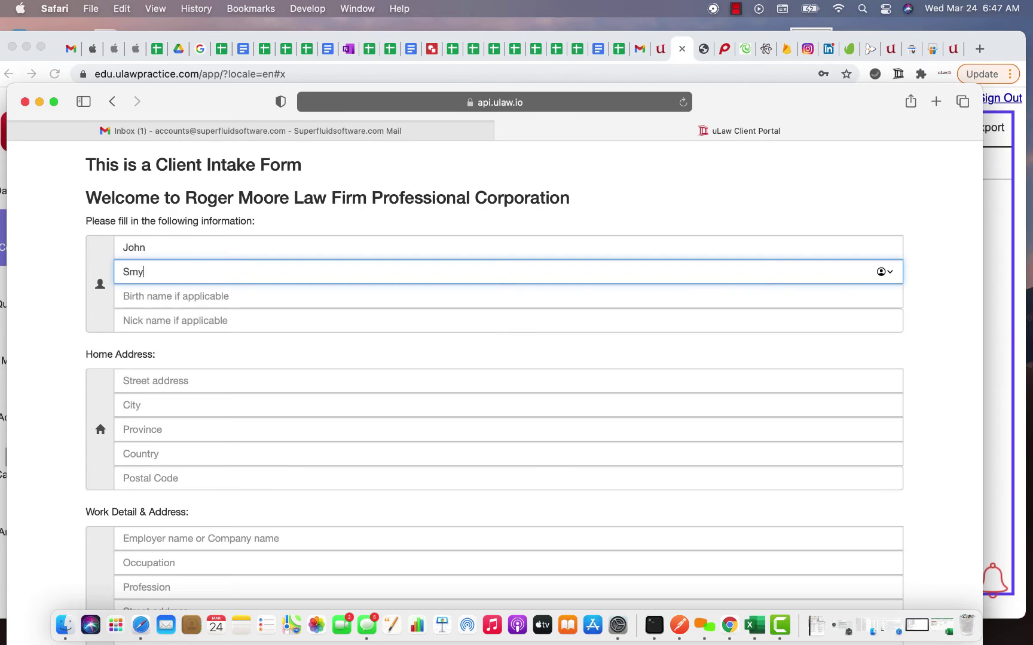
key(Tab)
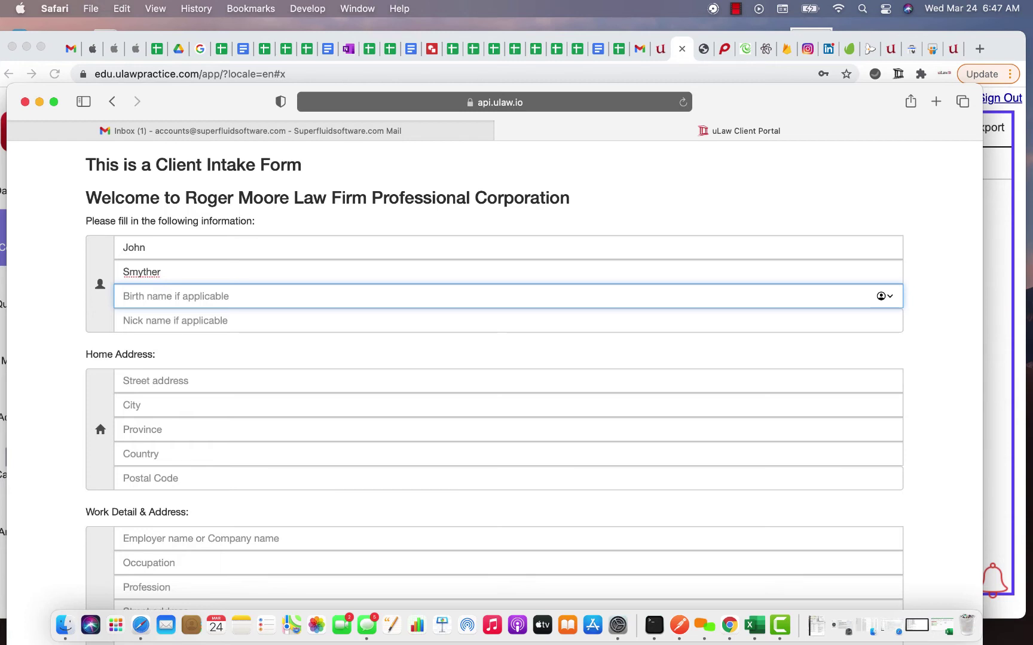
text(Smith)
key(Tab)
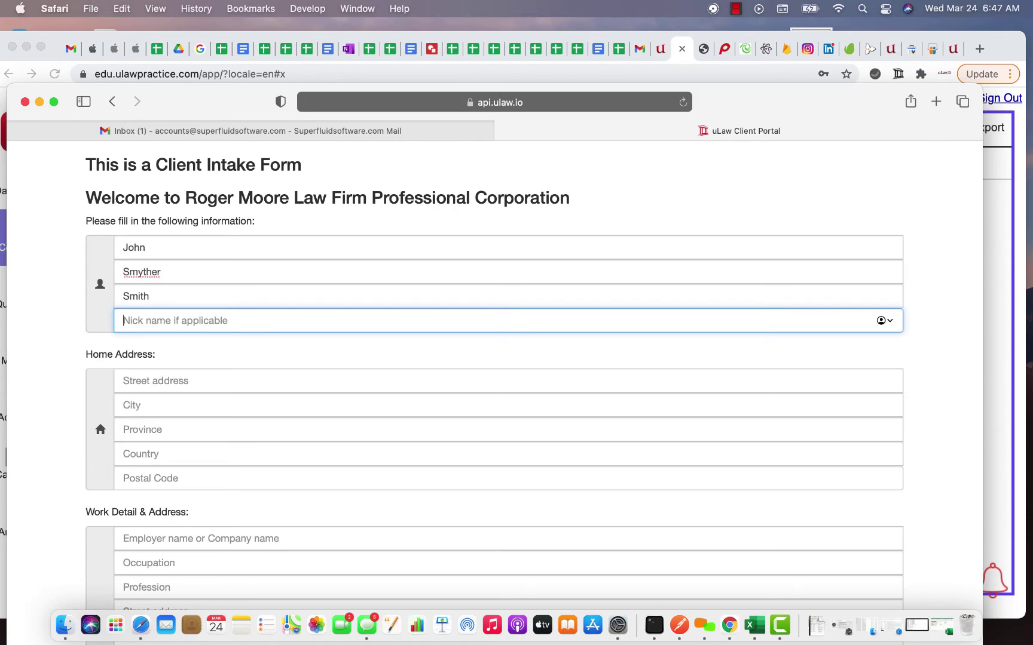
text(JS)
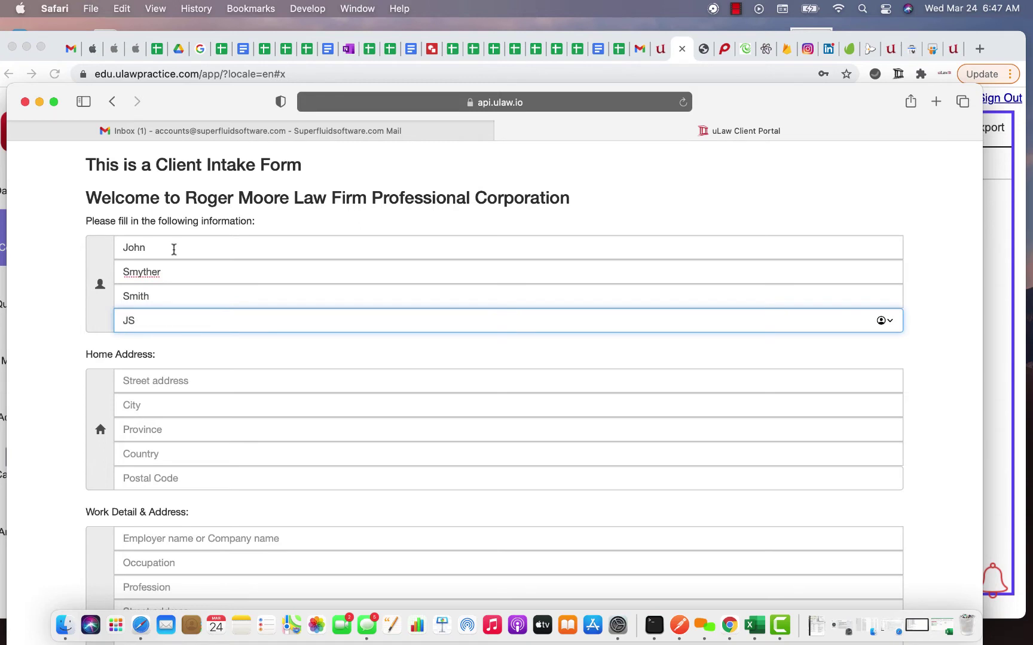
Step: Enter the client's home street, city, province, country and postal code
scroll(135, 328, down, 3)
click(139, 305)
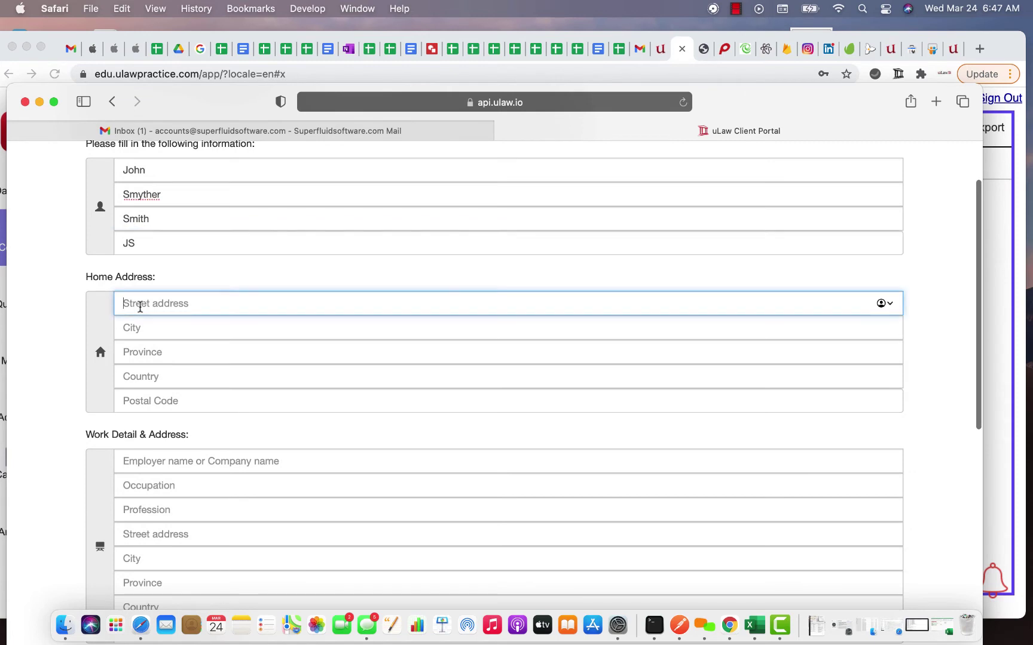
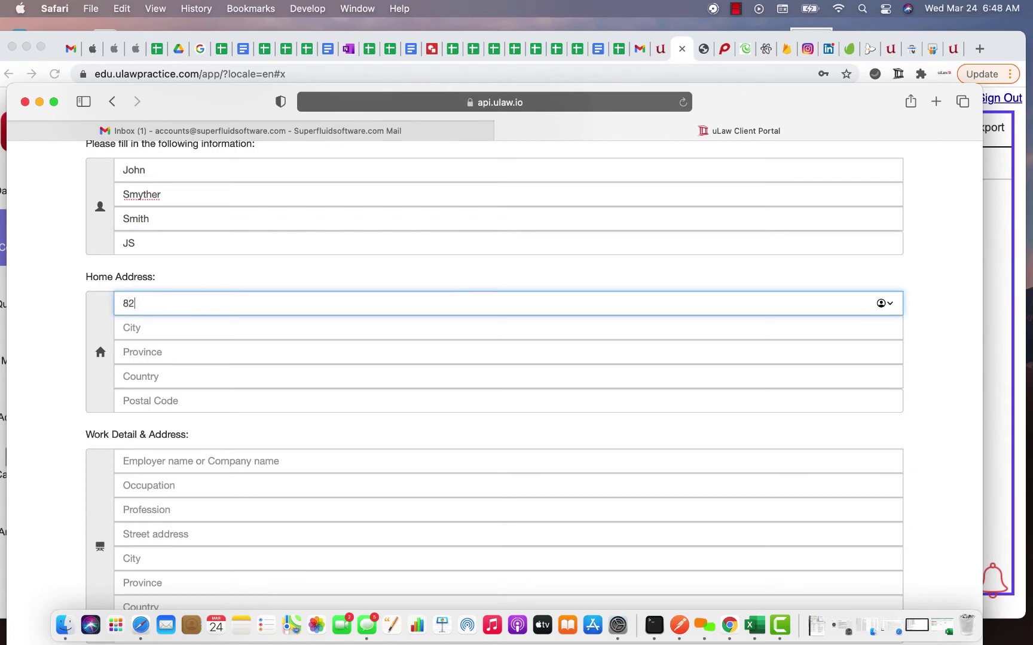
key(Tab)
text(Ottawa)
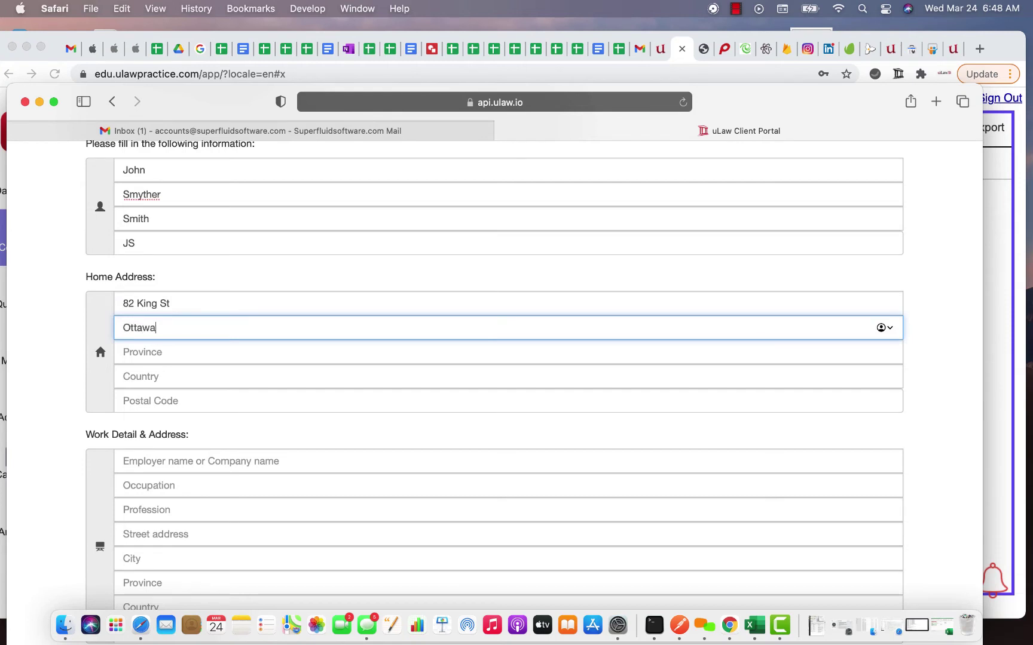
key(Tab)
text(ON)
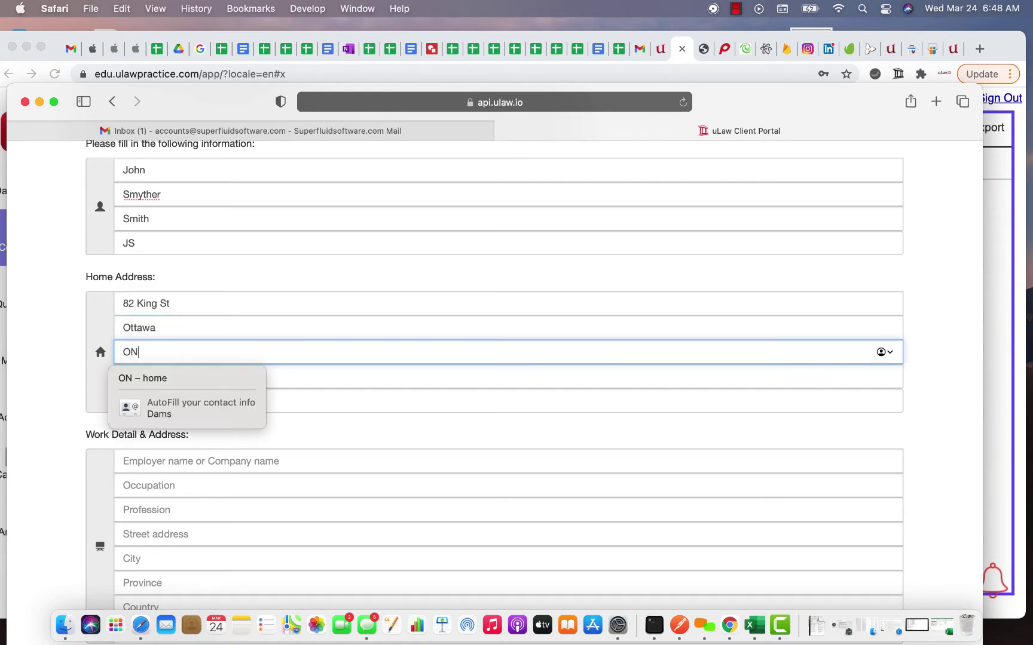
key(Tab)
text(Canada)
key(Tab)
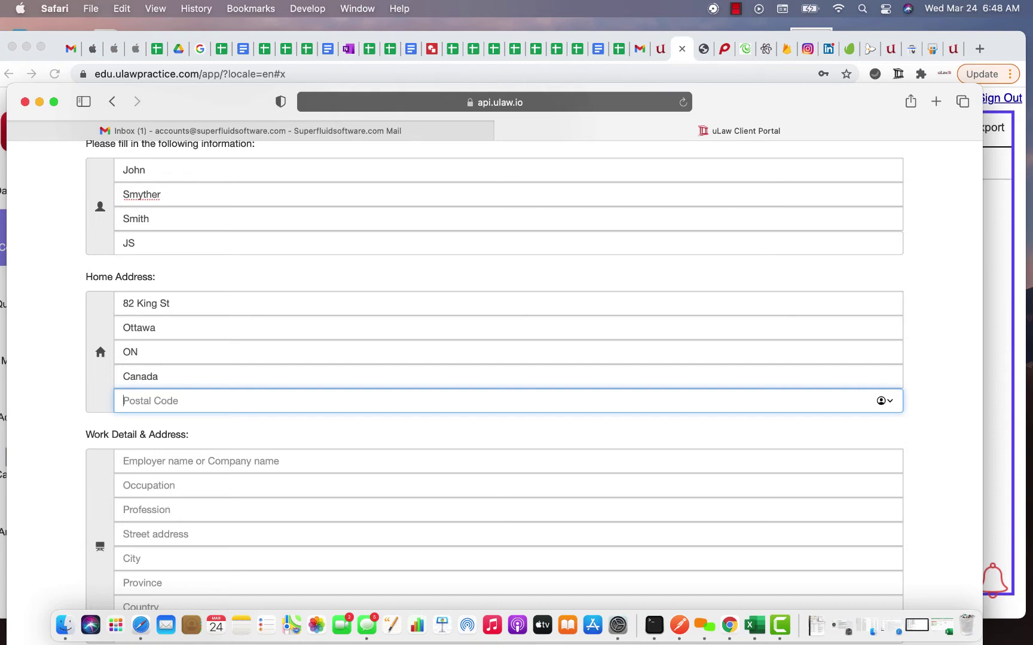
text(K)
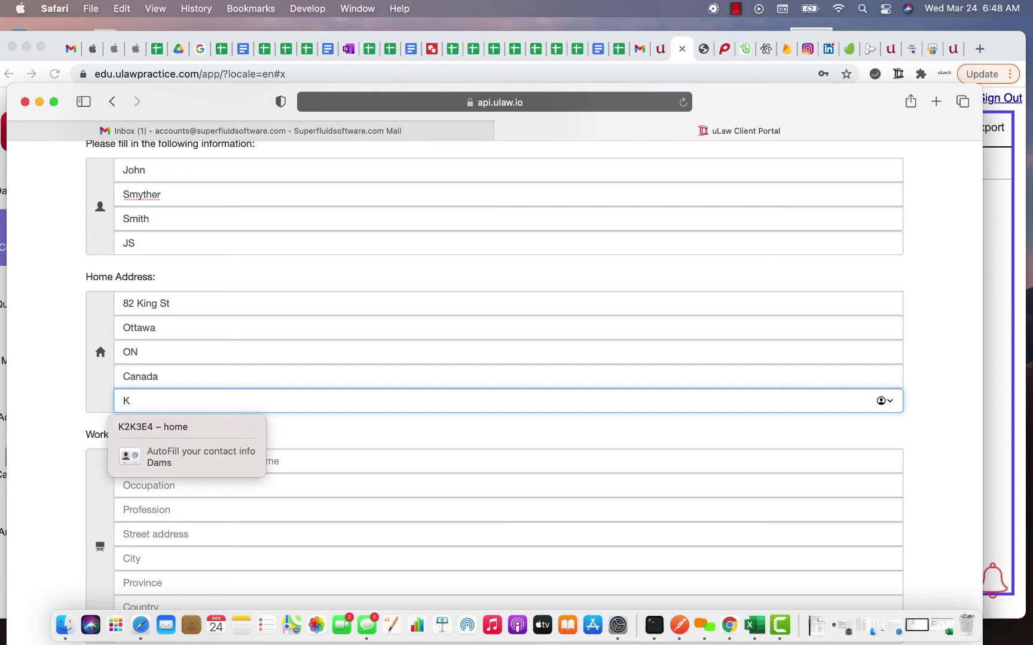
text(23423)
Step: Finish the postal code and select the three boat pictures in the reCAPTCHA
click(16, 348)
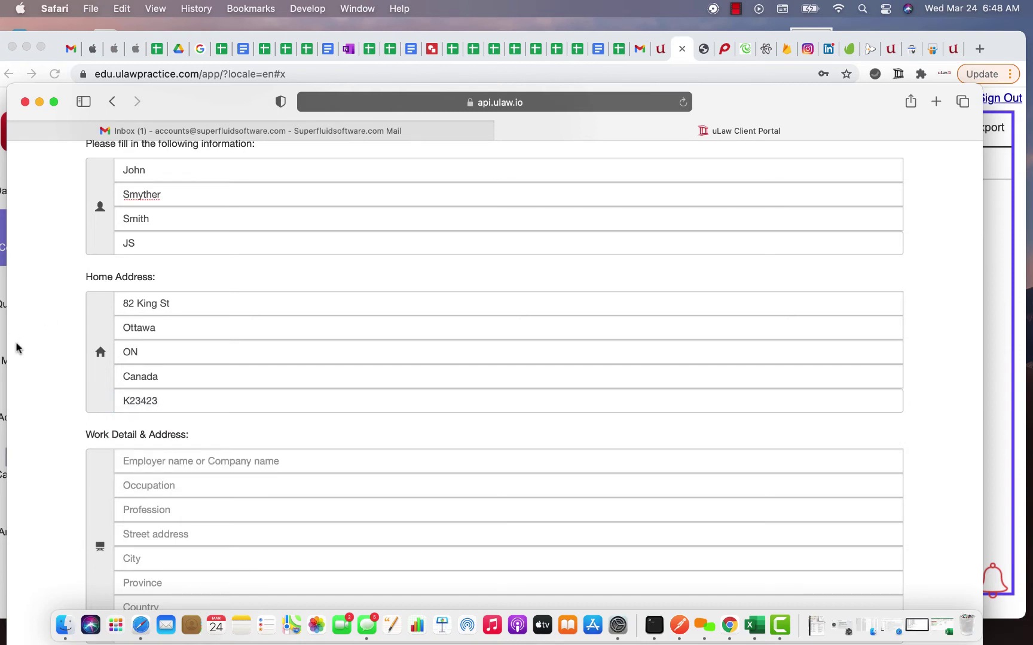
scroll(65, 417, down, 10)
click(104, 513)
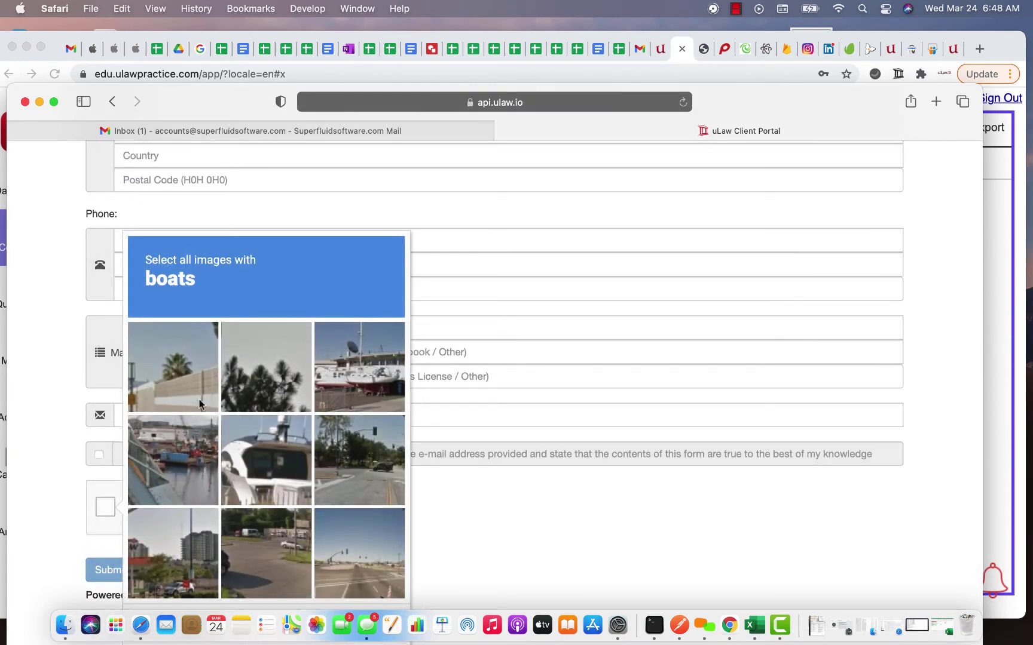
click(274, 448)
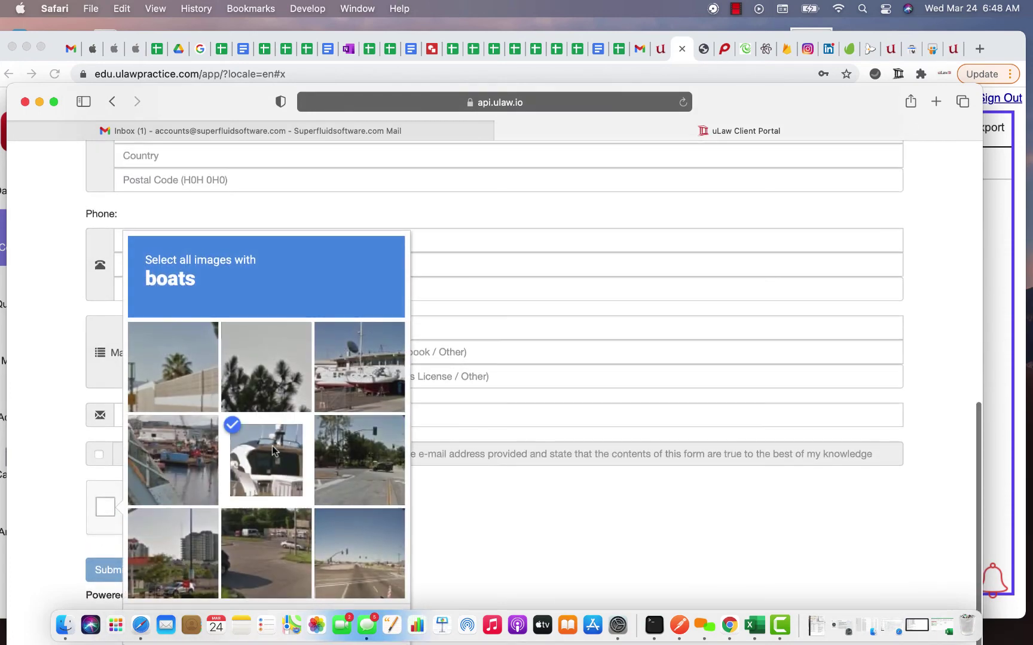
click(354, 376)
click(184, 472)
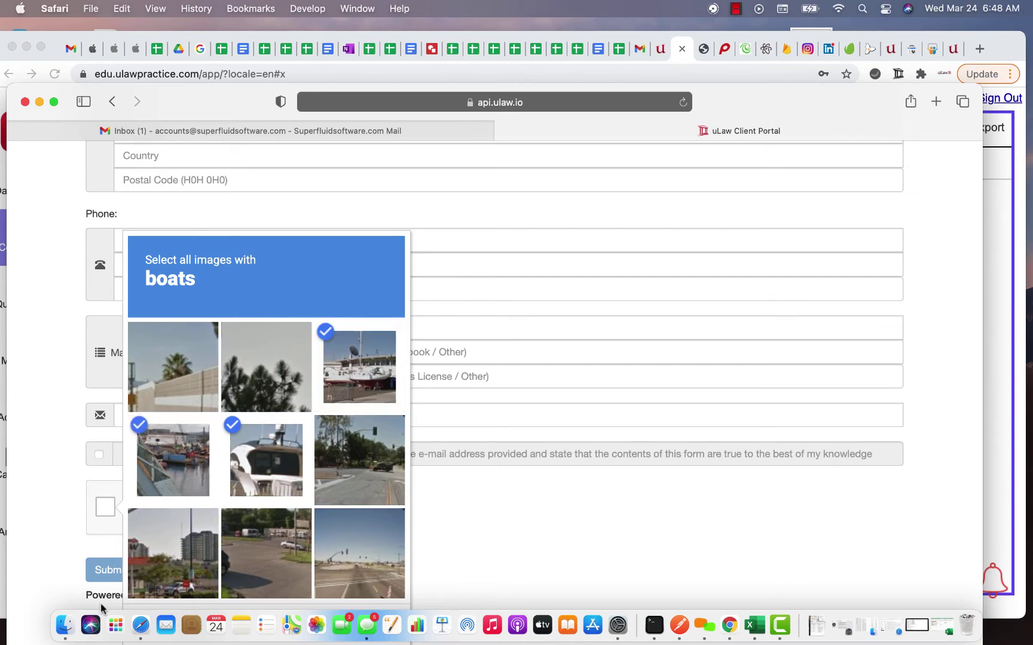
Step: Verify the boat challenge and attempt submission, which flags the empty cell phone field
scroll(245, 571, down, 2)
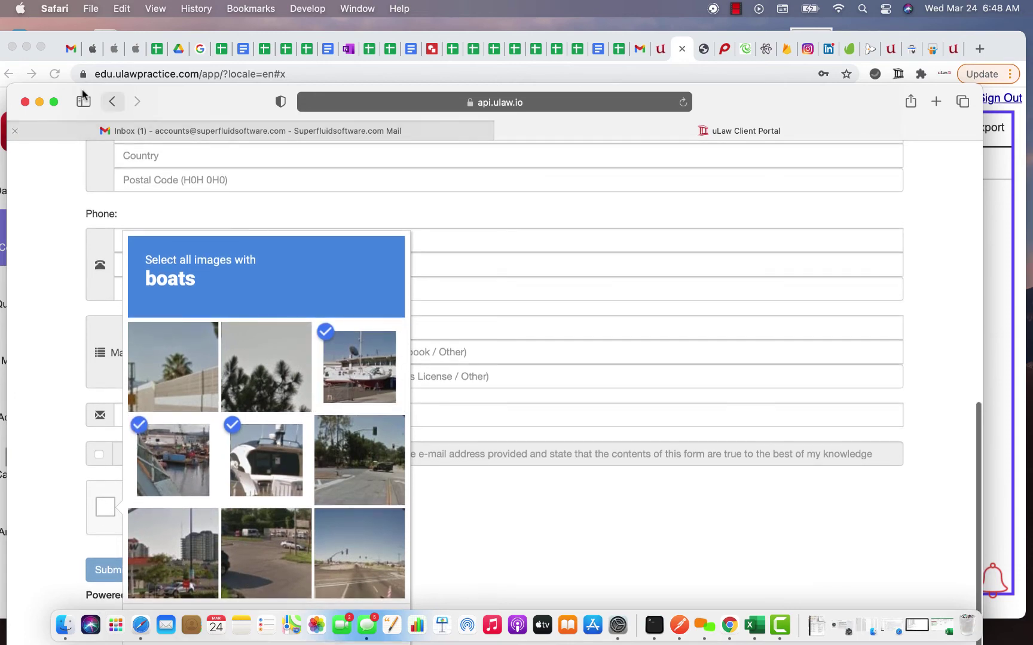
drag(181, 101, 179, 75)
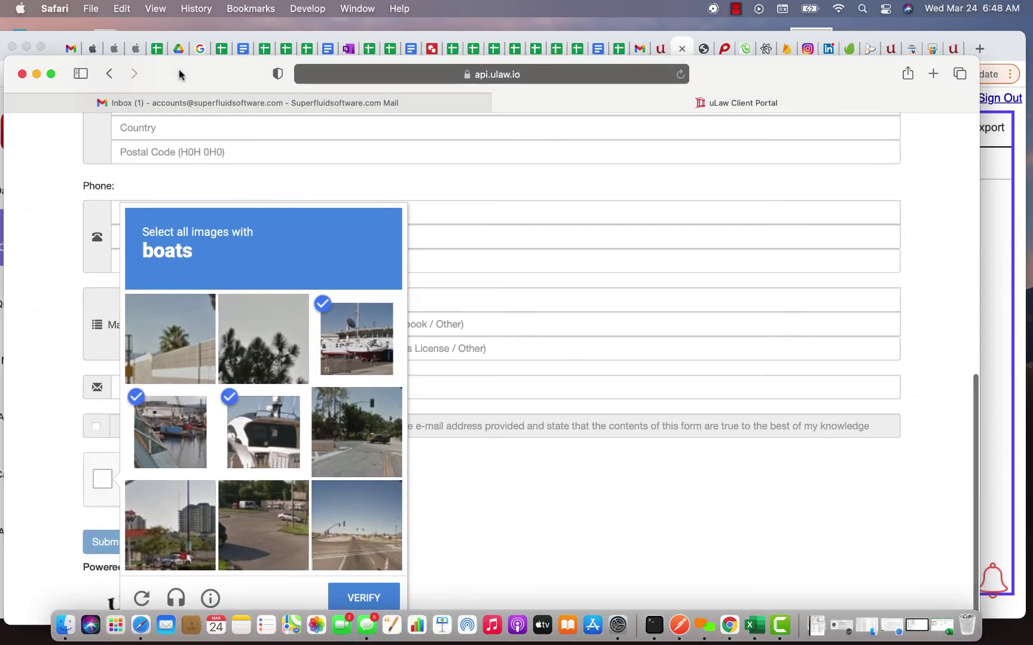
click(363, 597)
click(108, 543)
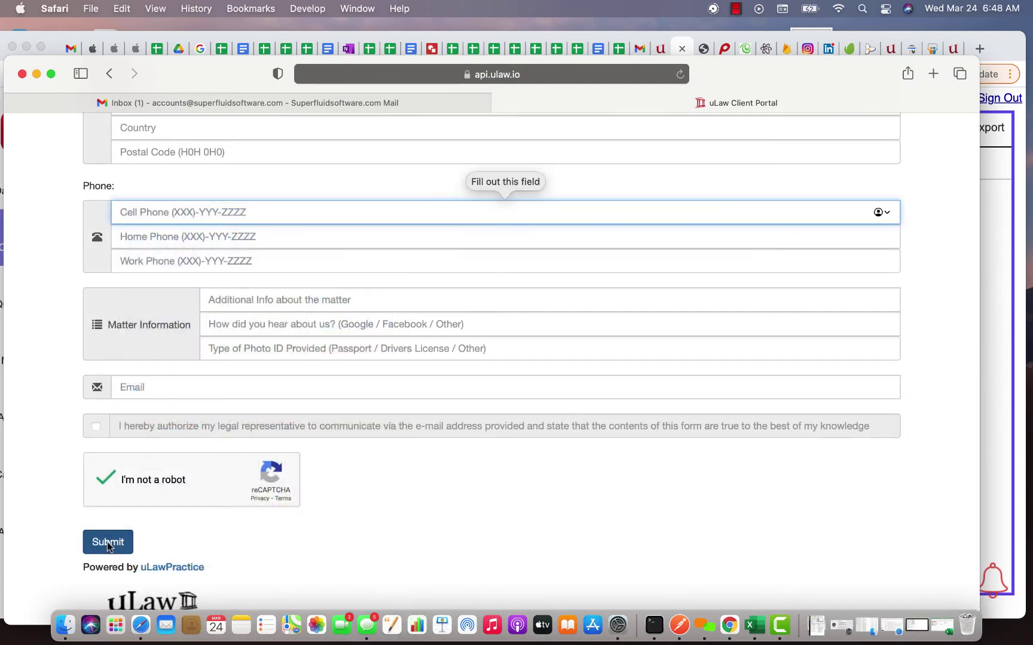
click(188, 216)
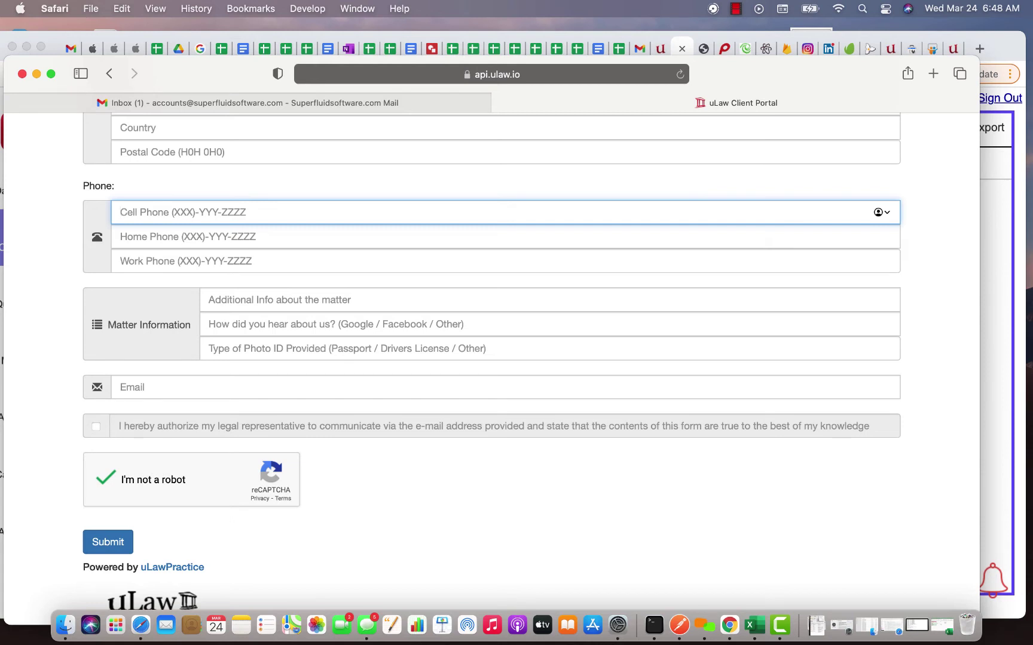
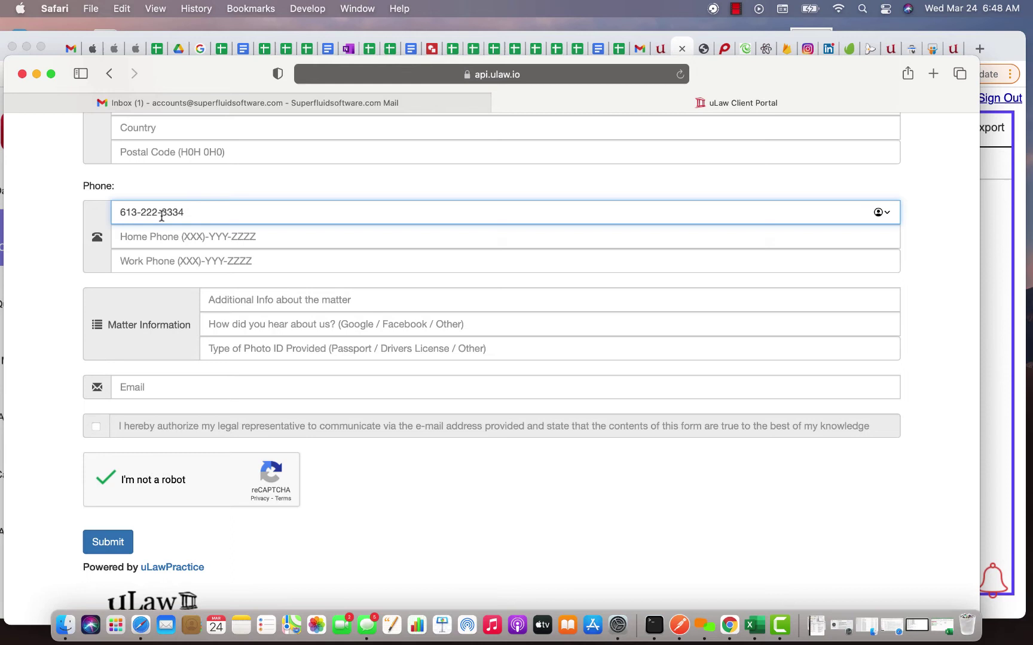
Step: Enter the client's cell and home phone numbers, removing the stray zero from the home number
click(148, 229)
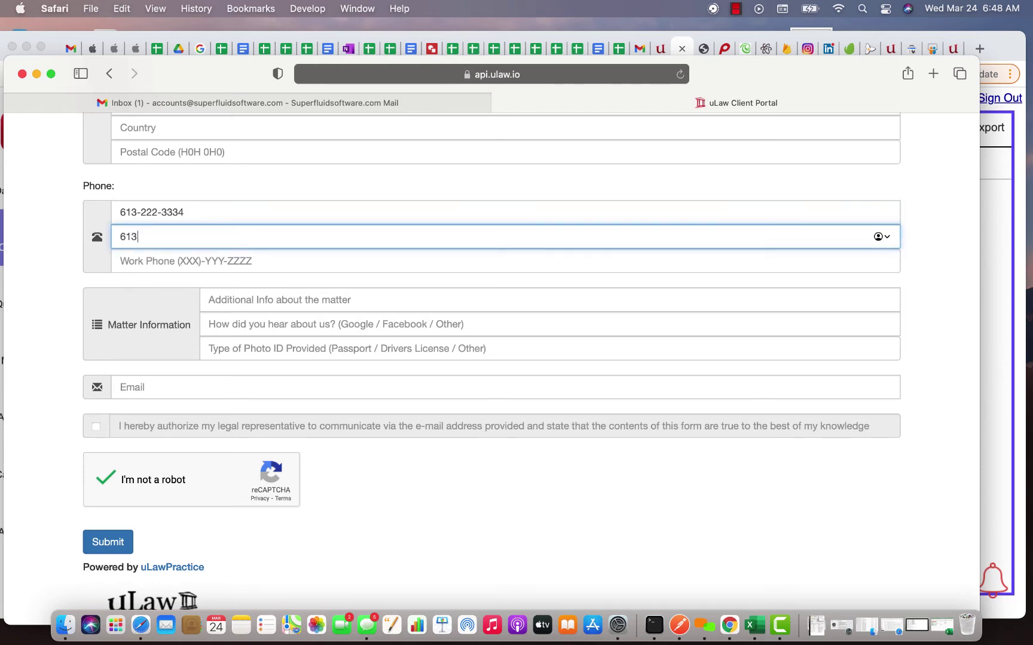
key(Left)
key(Left)
key(Left)
key(Left)
key(BackSpace)
text(-)
scroll(221, 215, up, 5)
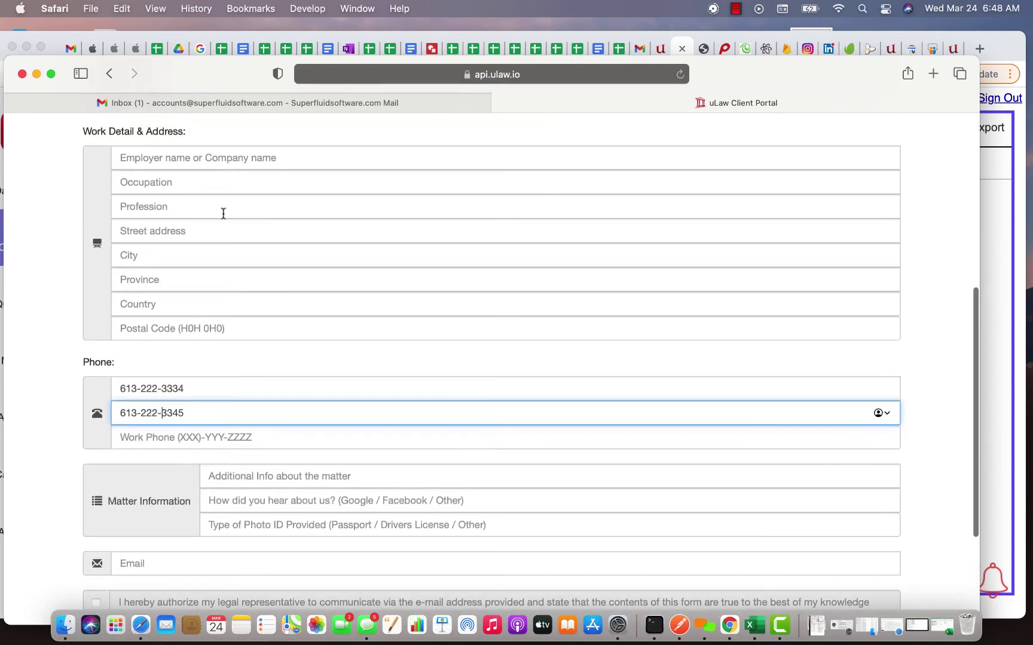
Step: Set employer JJ Law Firm, occupation Law Clerk and profession 'Clerical duties', fixing the misspelling
click(135, 158)
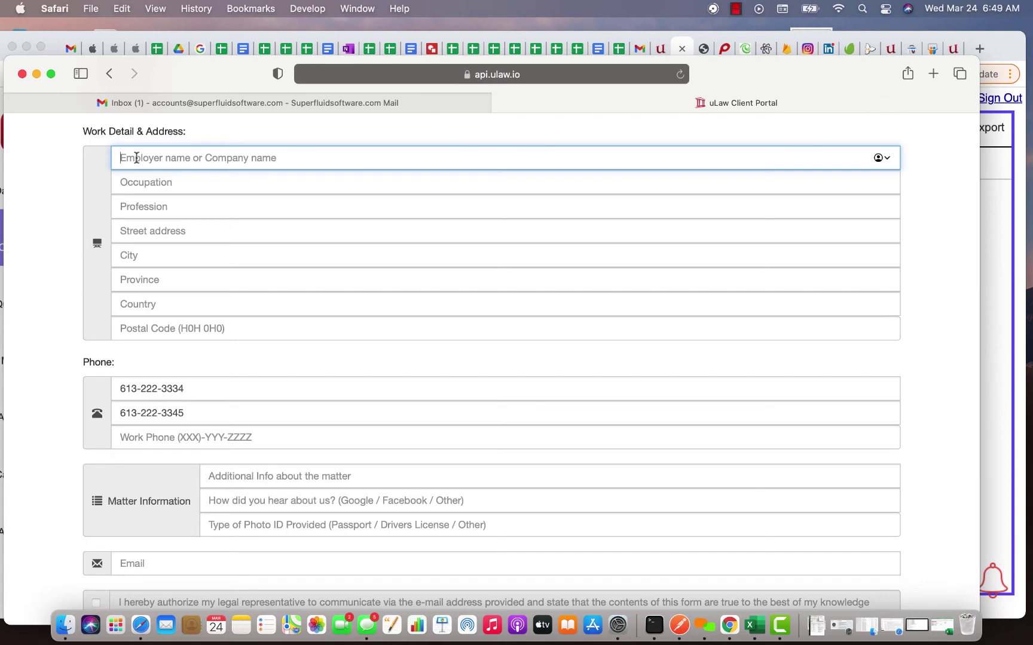
text(JJ )
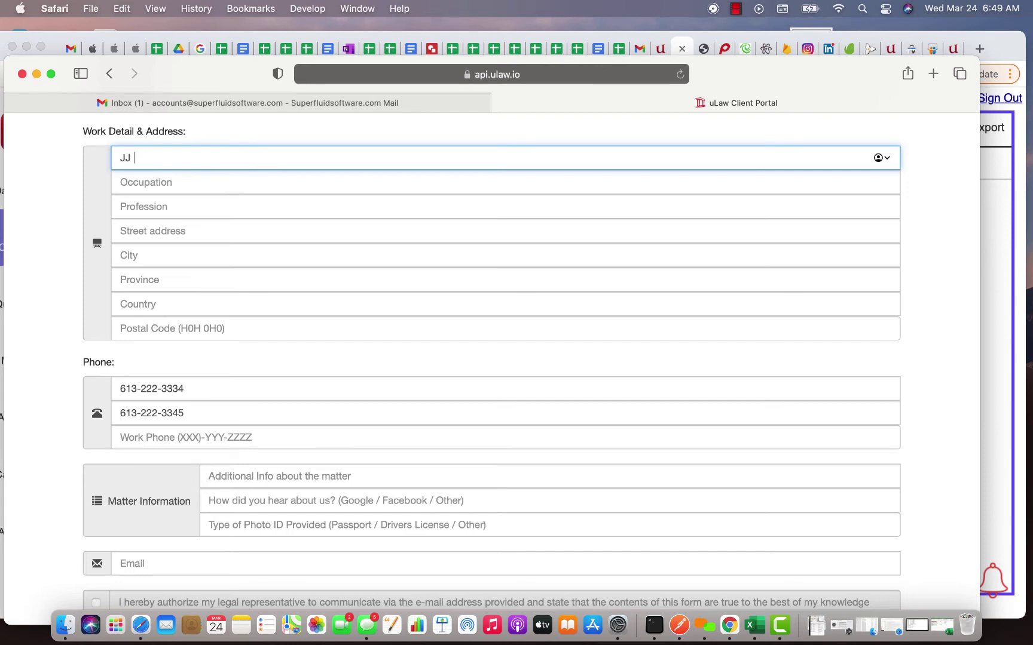
text(Law Firm)
key(Tab)
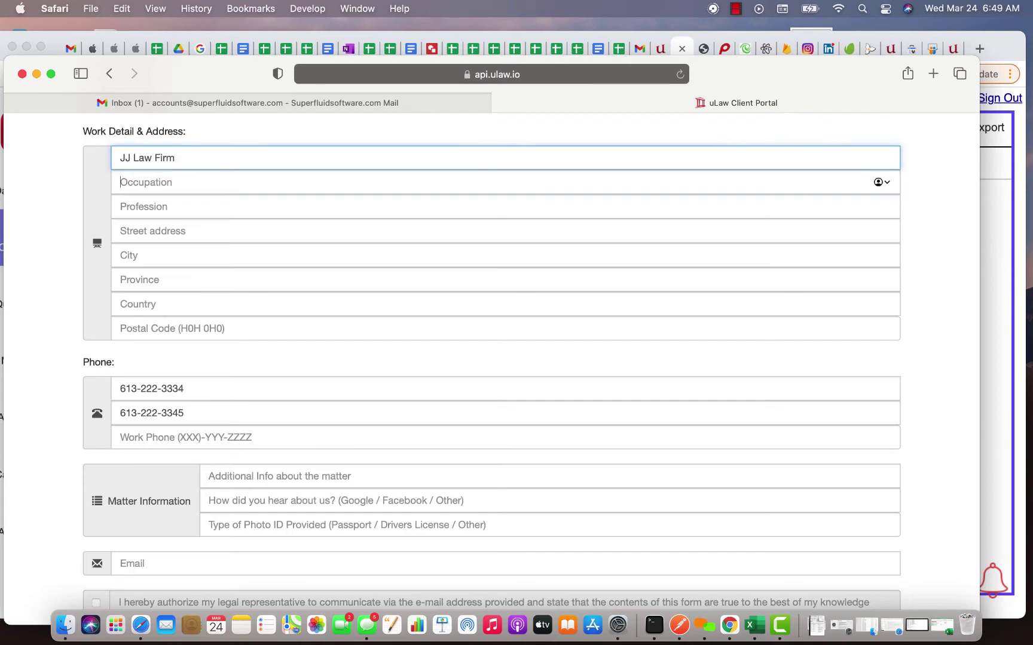
text(Law Clerk)
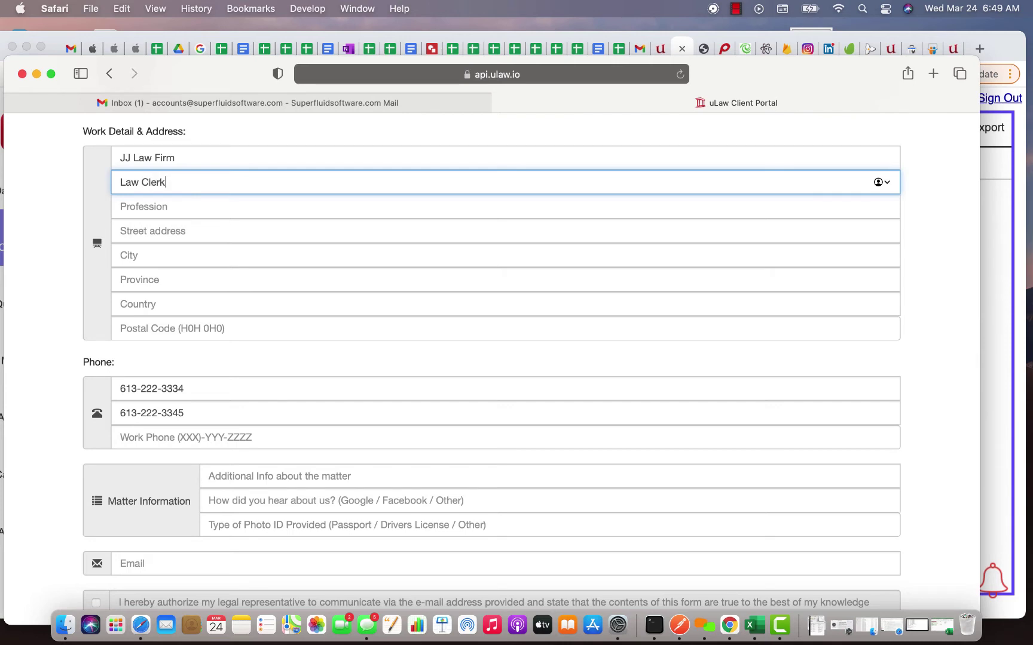
key(Tab)
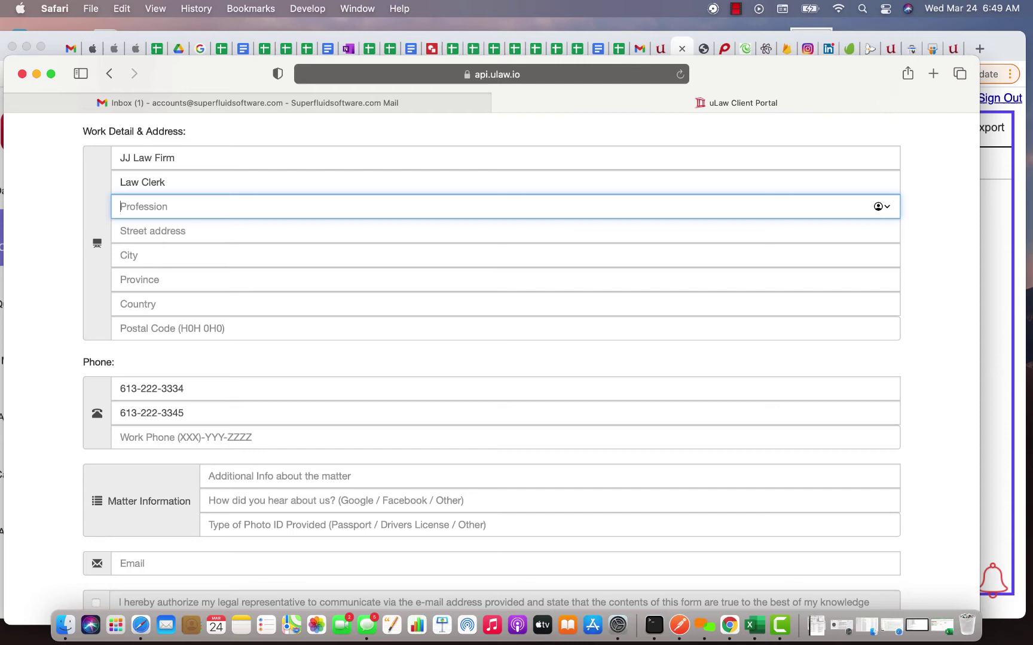
text(Clrical duties)
right_click(130, 207)
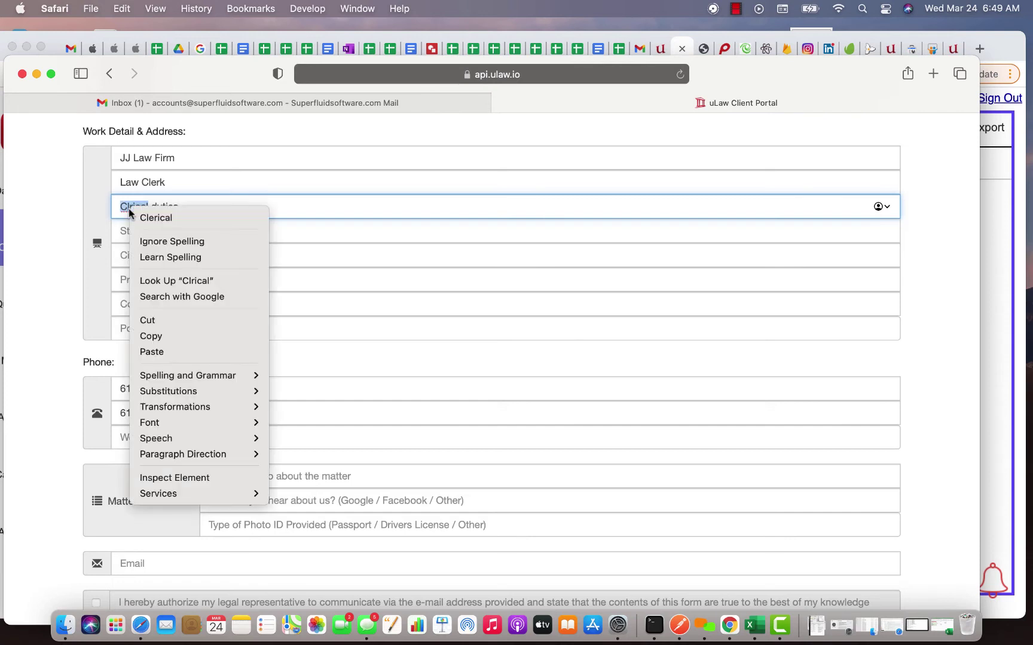
click(153, 218)
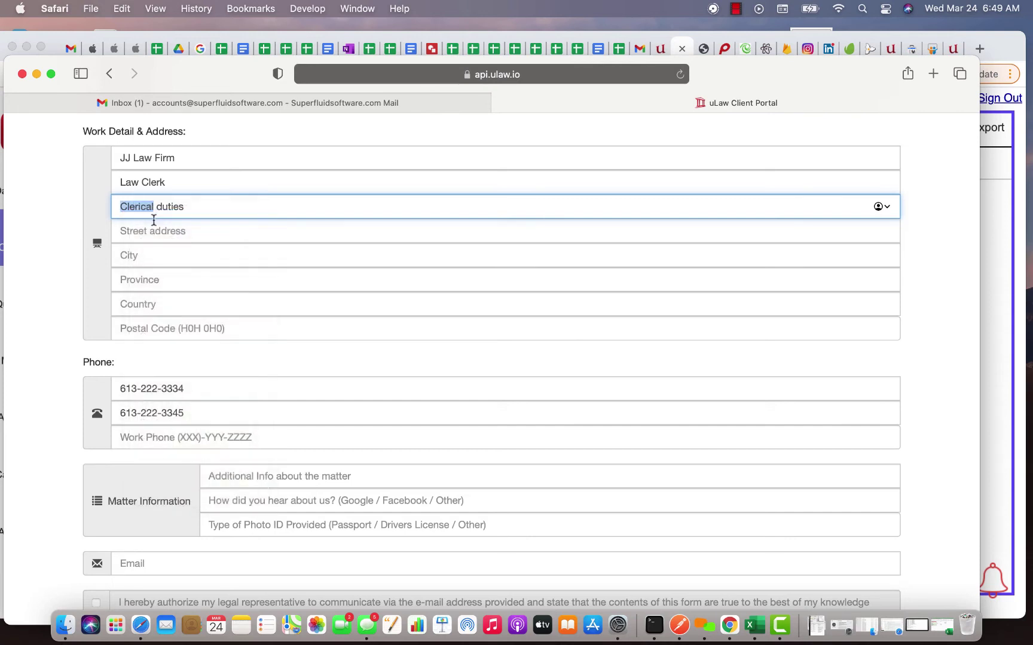
Step: Enter the client's work street, city, province, country and postal code
click(136, 227)
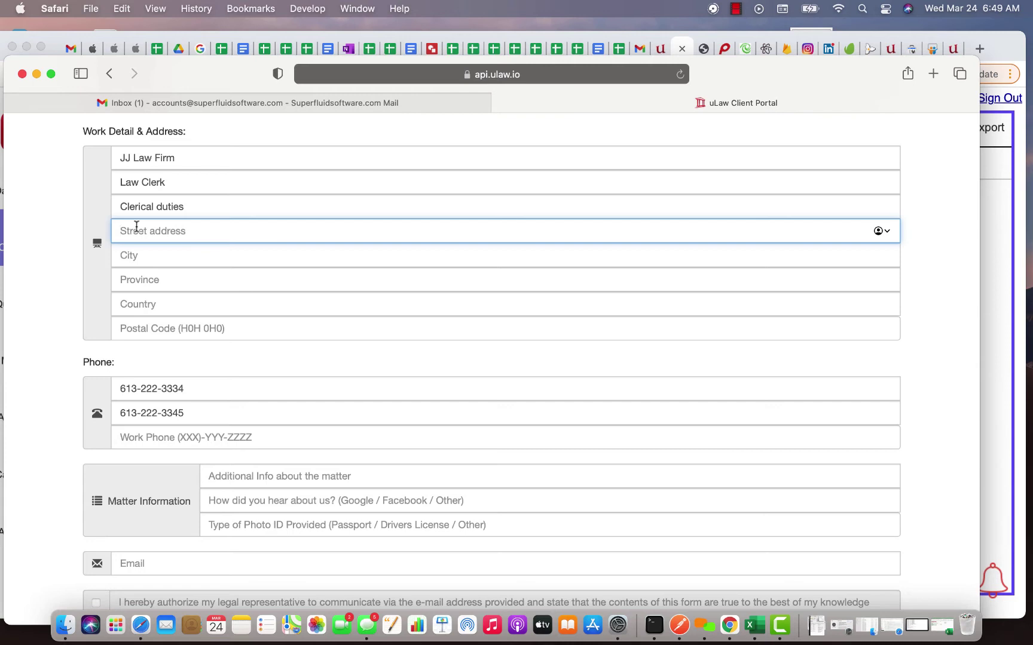
key(Tab)
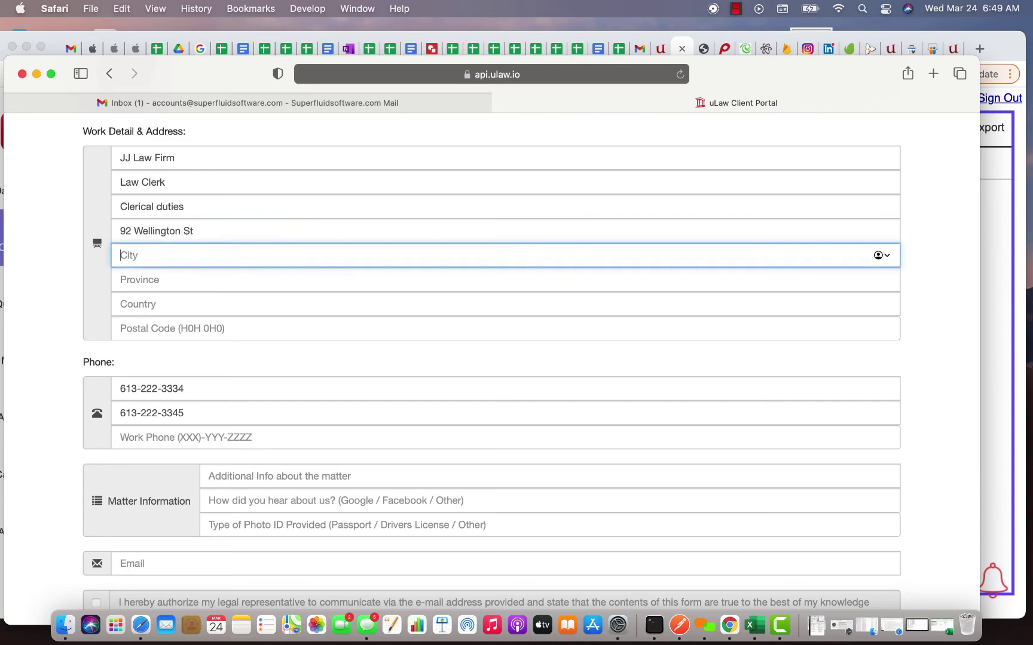
text(Ottawa)
key(Tab)
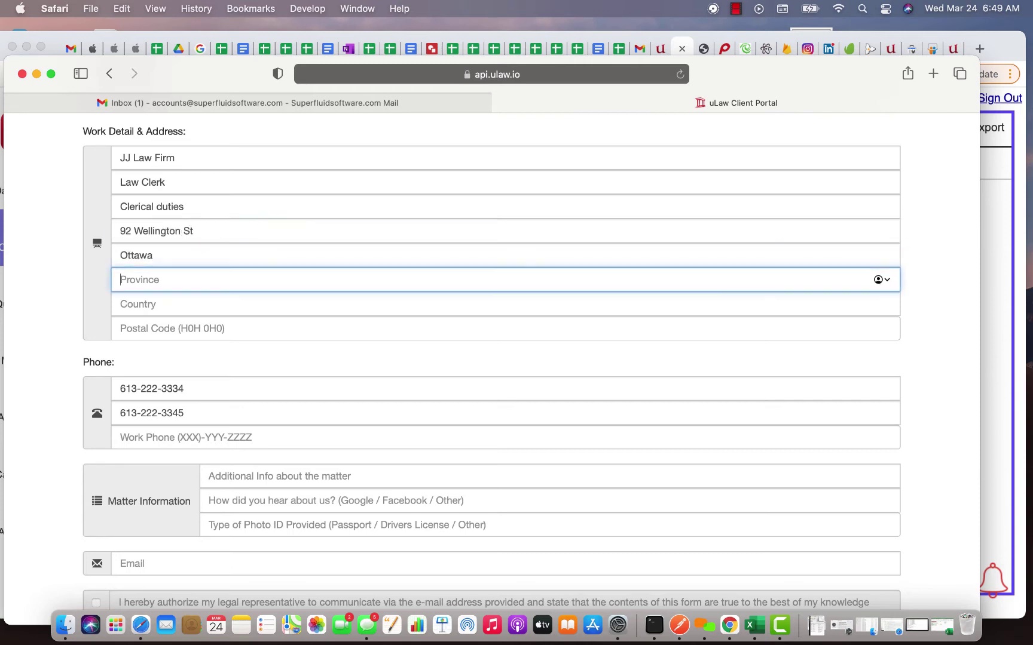
text(ON)
key(Tab)
text(Cana)
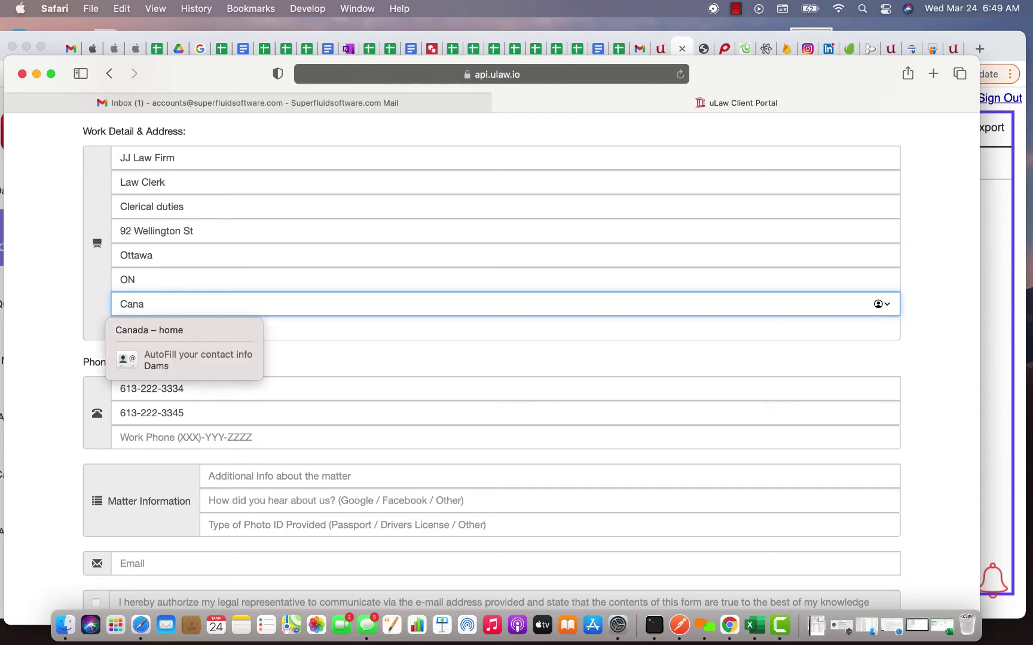
text(da)
key(Tab)
text(K)
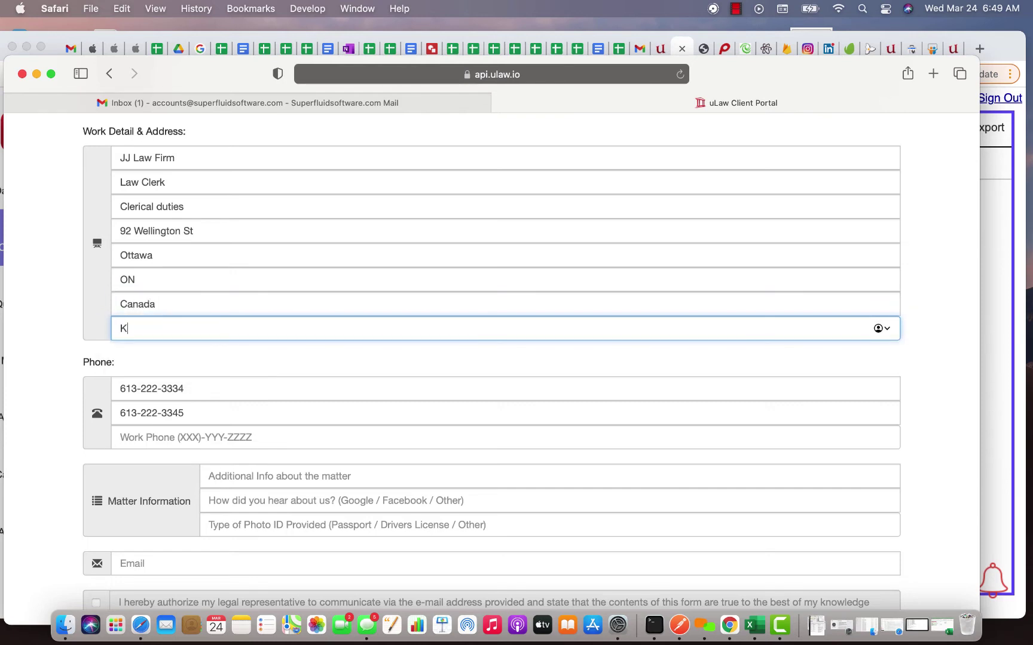
text(4R 5T6)
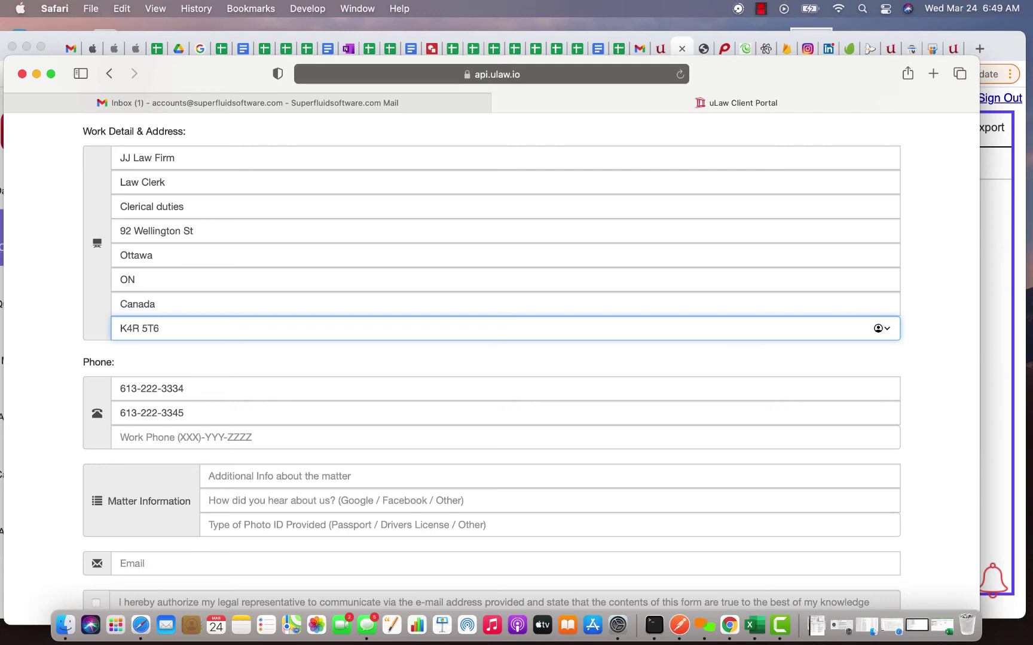
Step: Enter the client's work phone and the note 'This matter is a family matter about Child Custody'
click(161, 441)
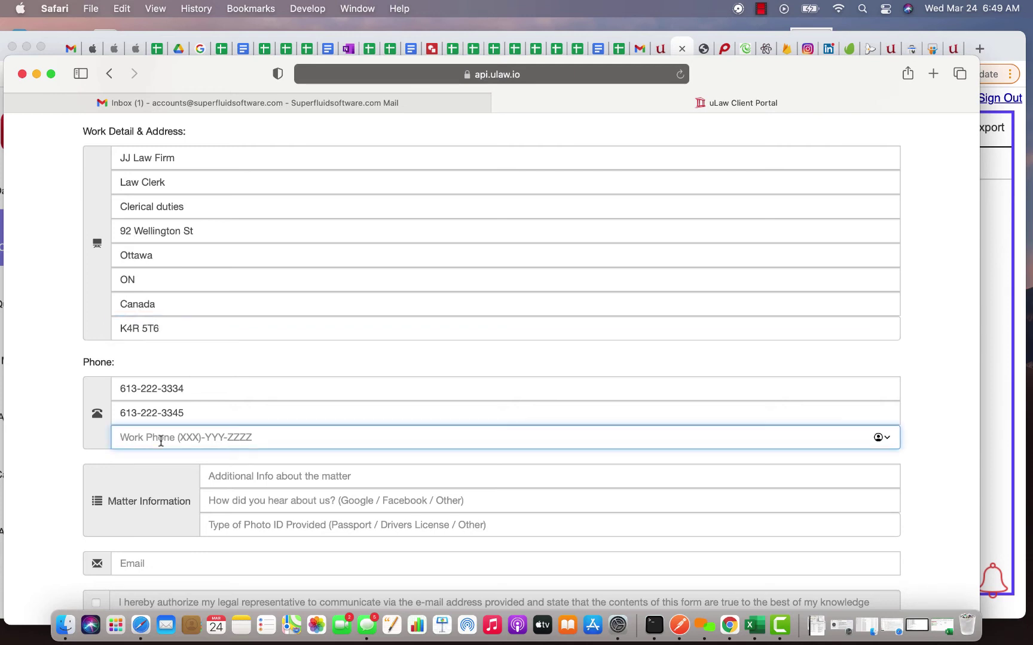
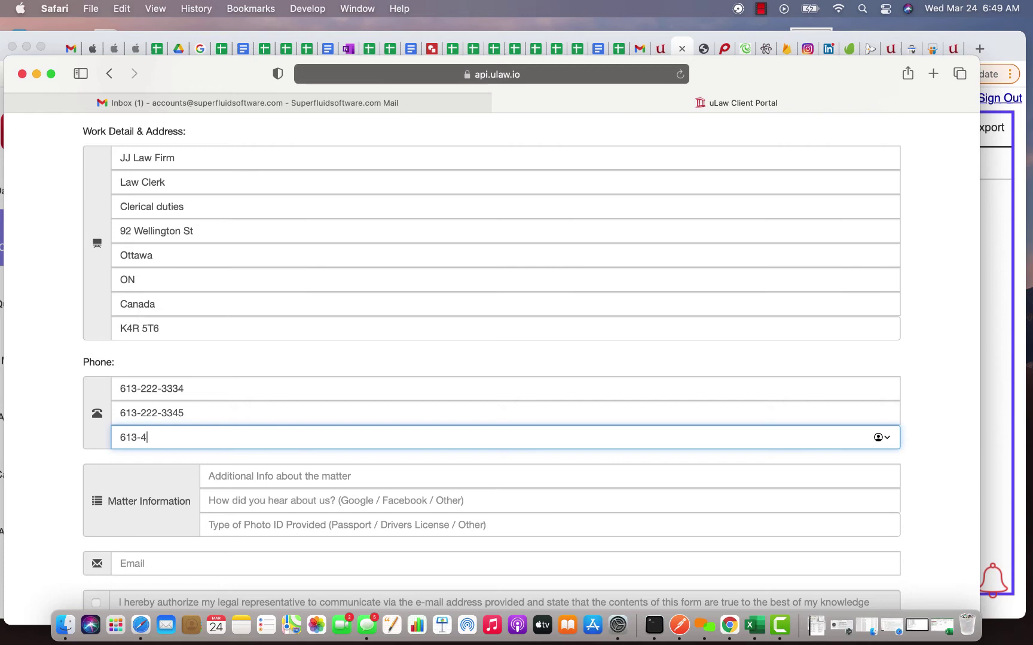
scroll(149, 480, down, 3)
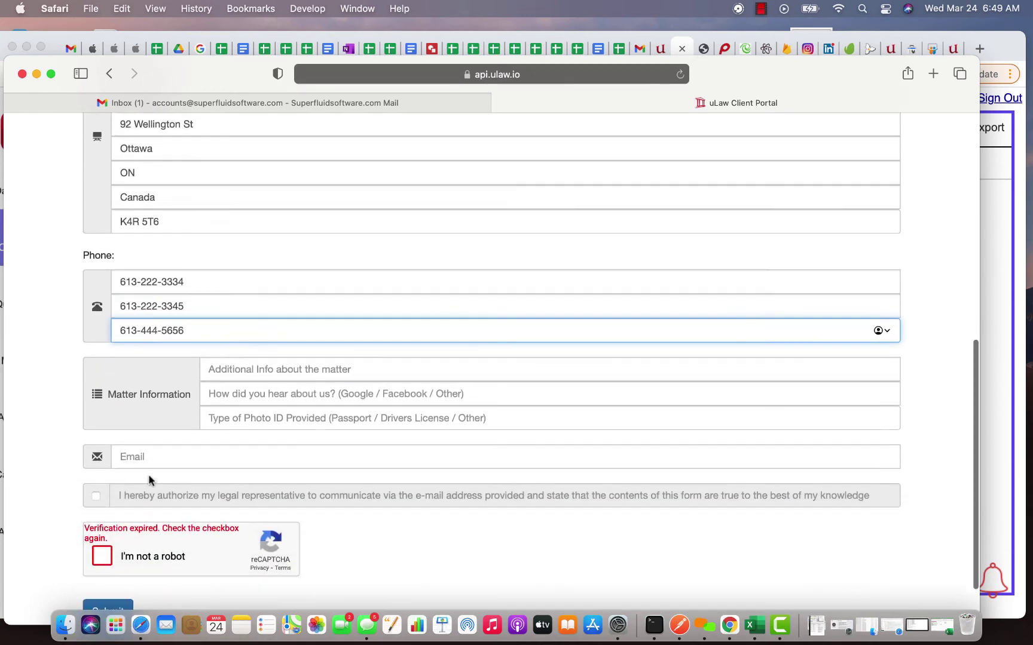
click(291, 366)
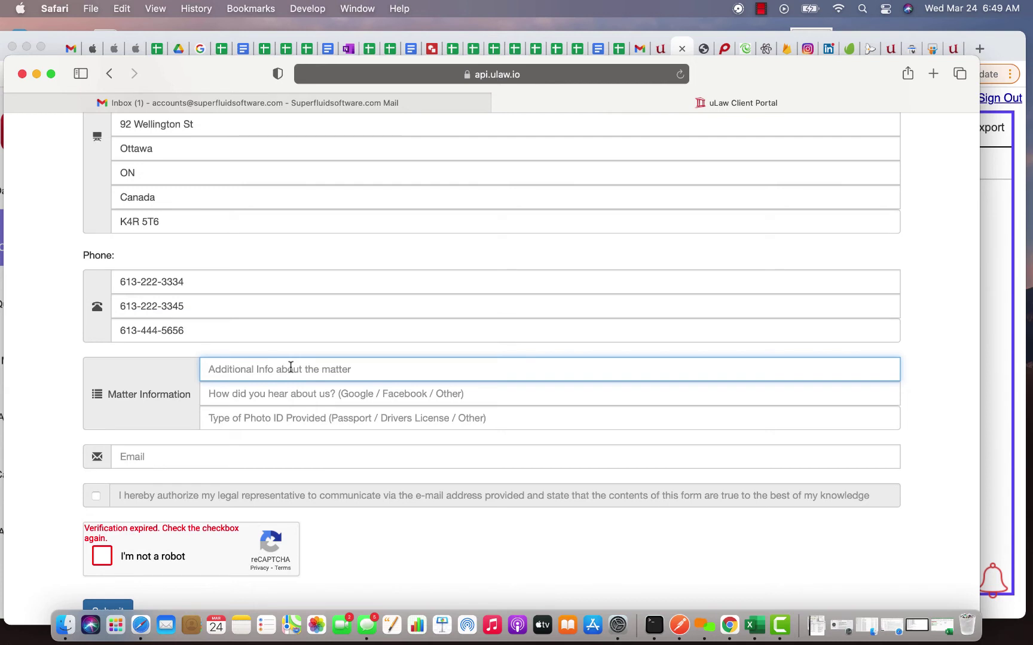
text(This ma)
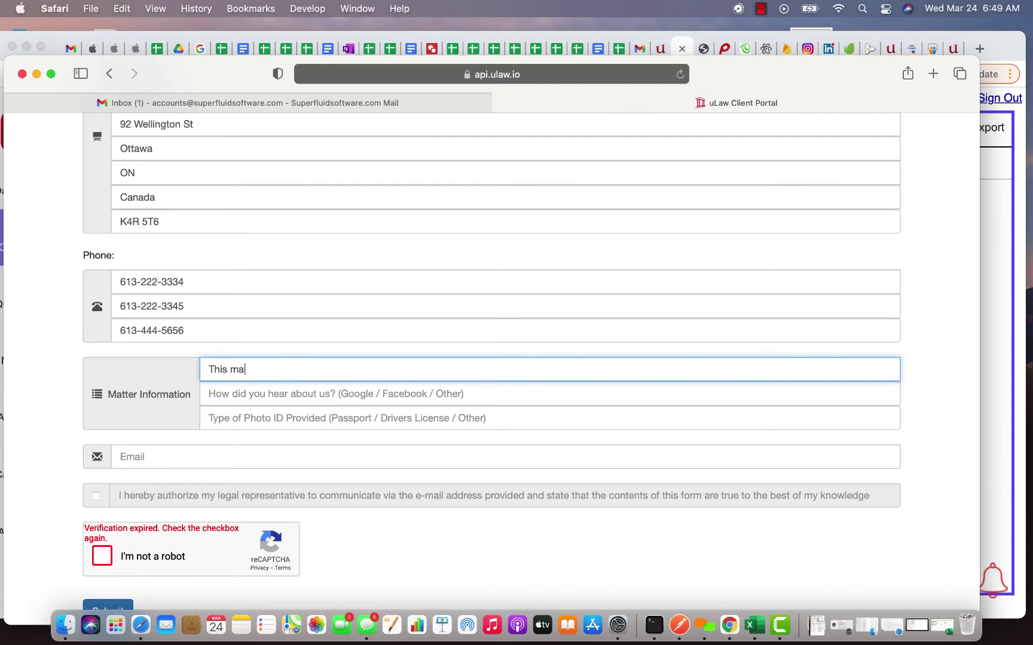
text(tter is a family matter about Ch)
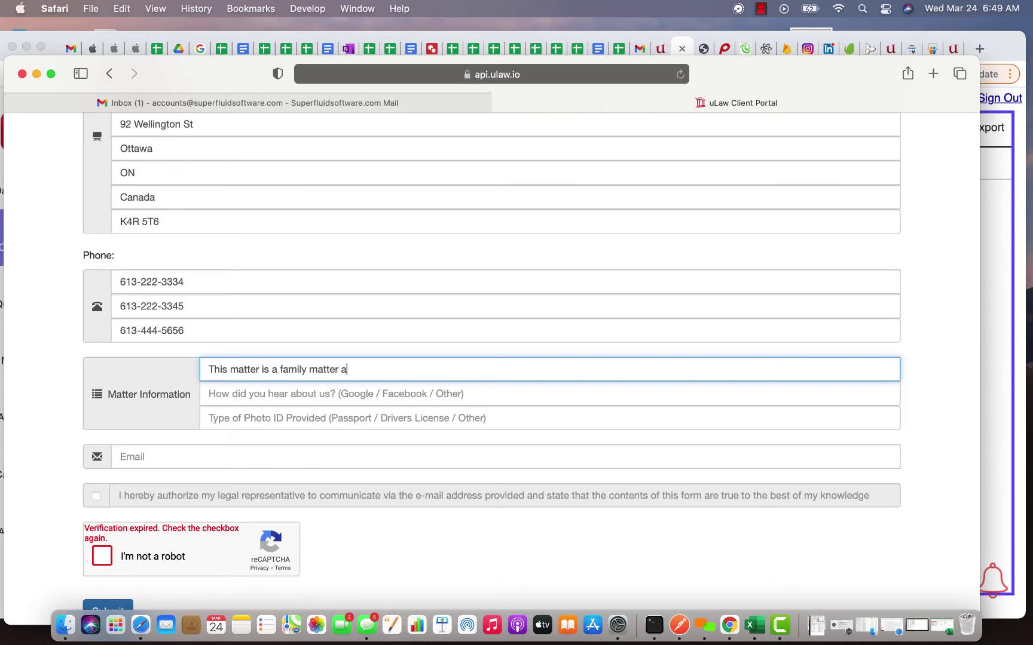
text(ild Custo)
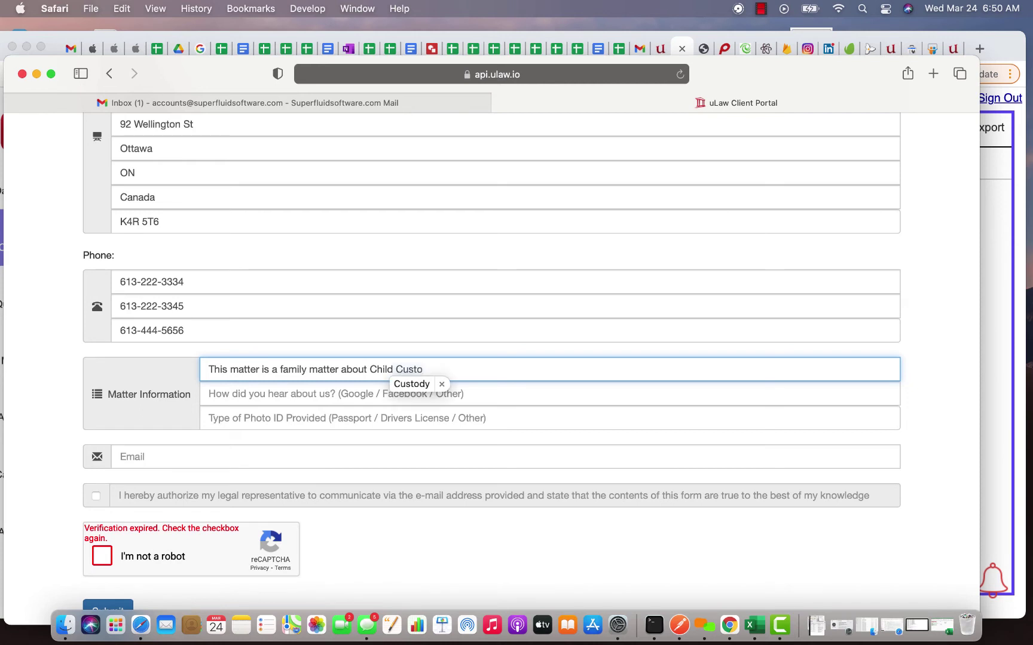
click(399, 385)
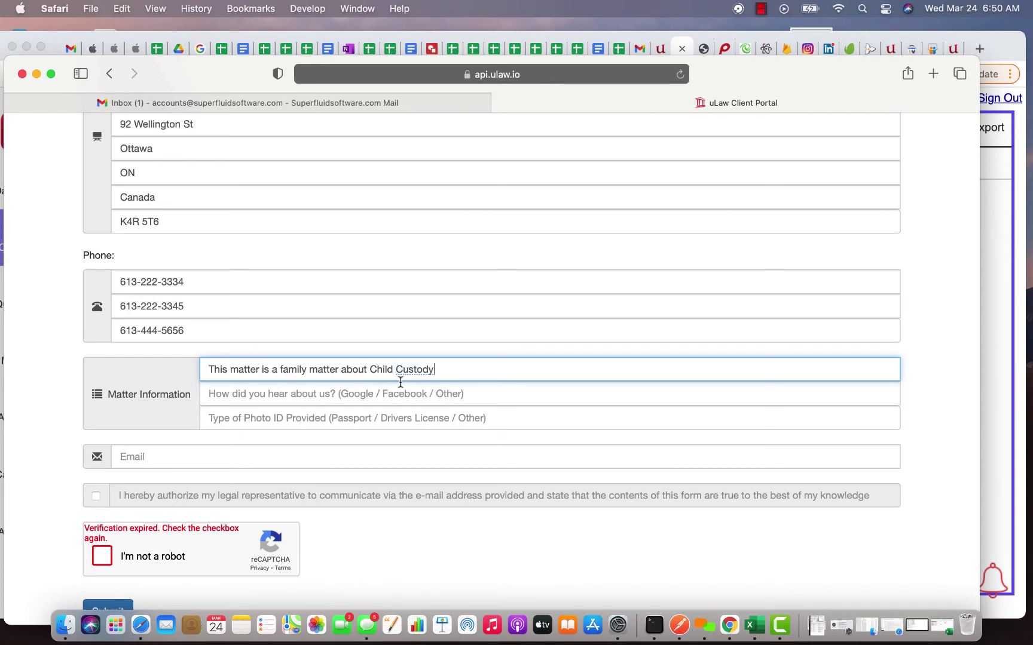
Step: Answer 'Facebook' for how they heard, 'Passport' for photo ID, and enter the client's e-mail
click(269, 395)
text(F)
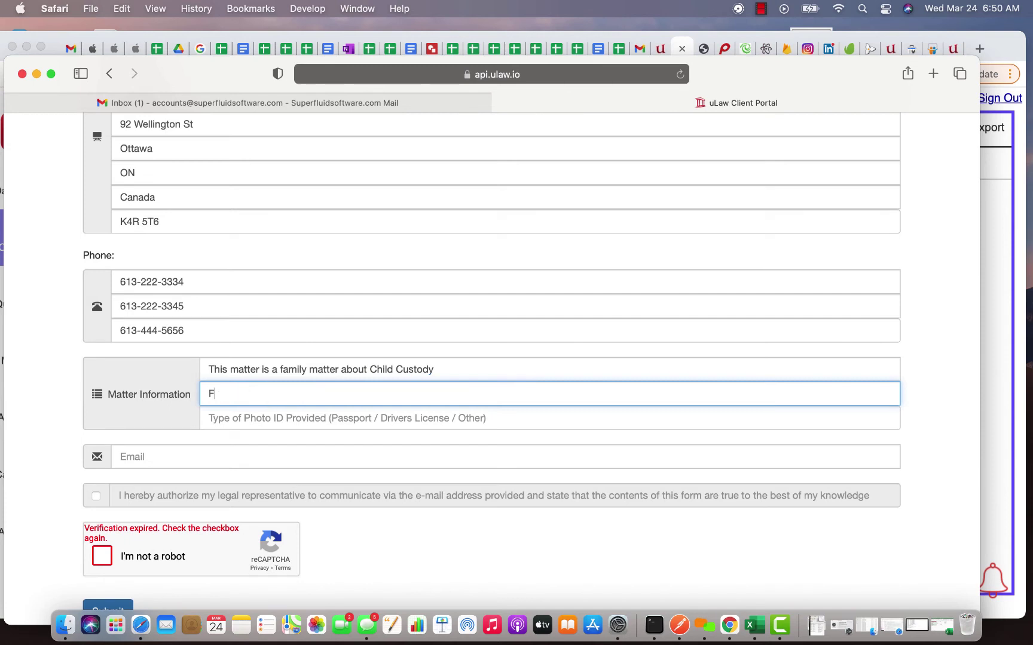
text(acebook)
key(Tab)
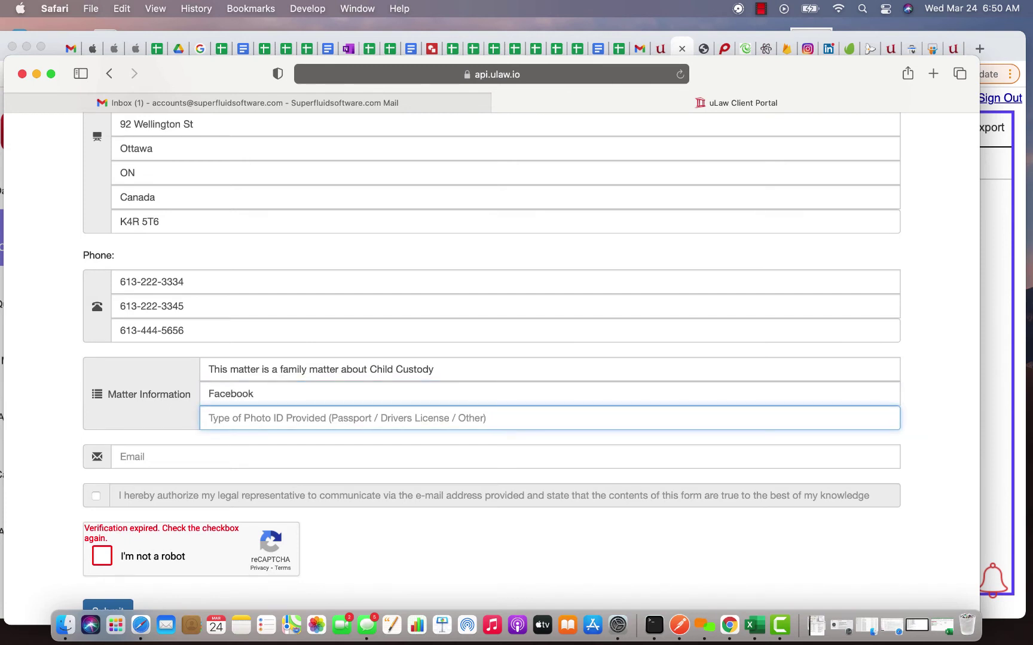
text(Passport)
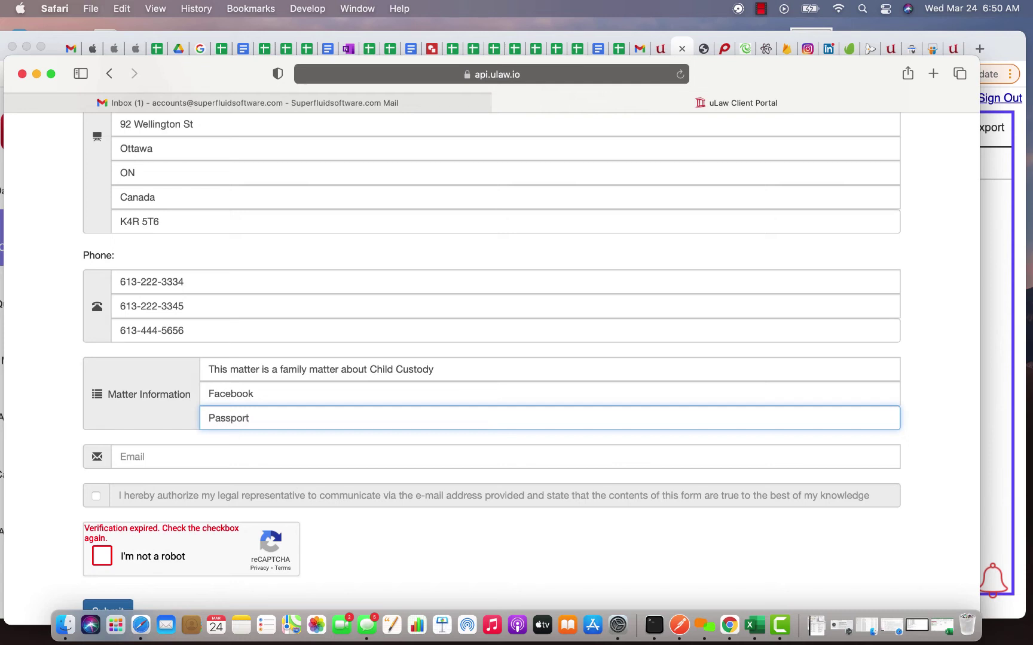
click(181, 454)
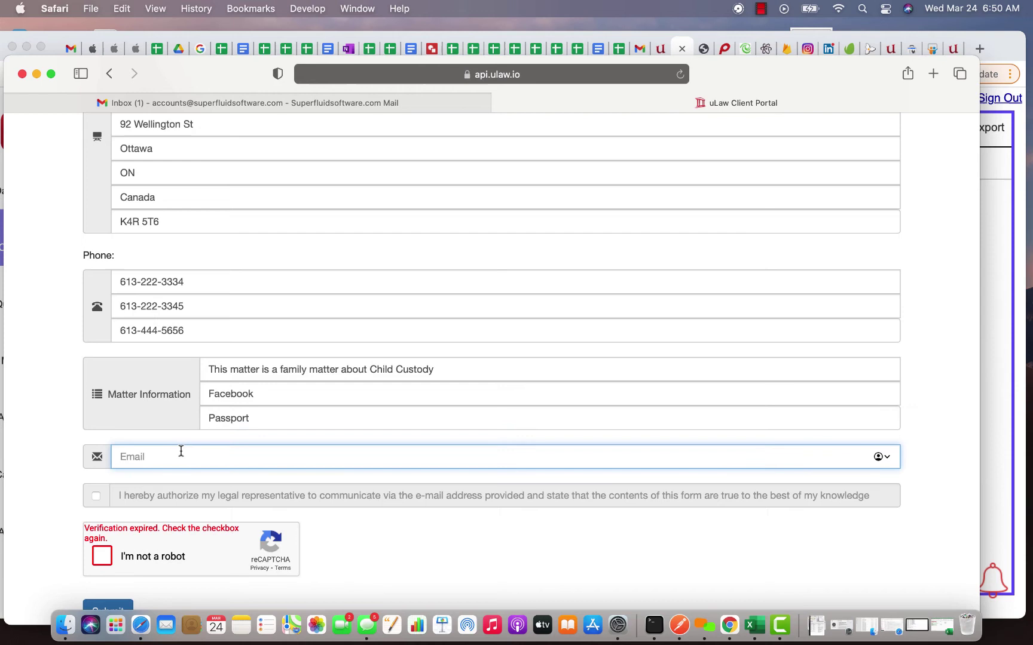
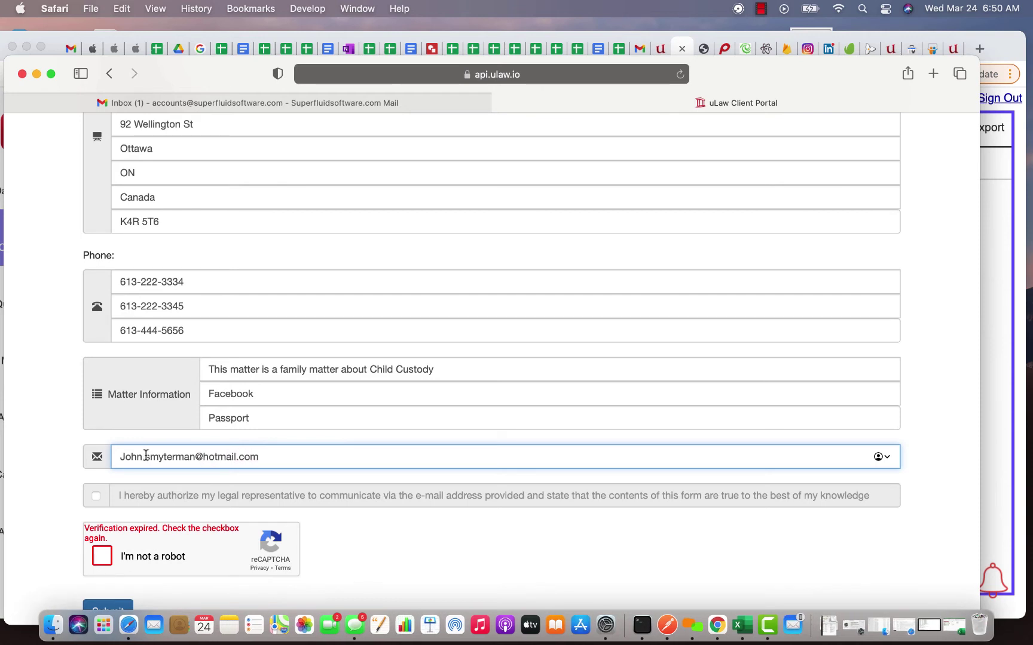
Step: Tick the consent checkbox and pass the reCAPTCHA by selecting all the bus squares
click(95, 495)
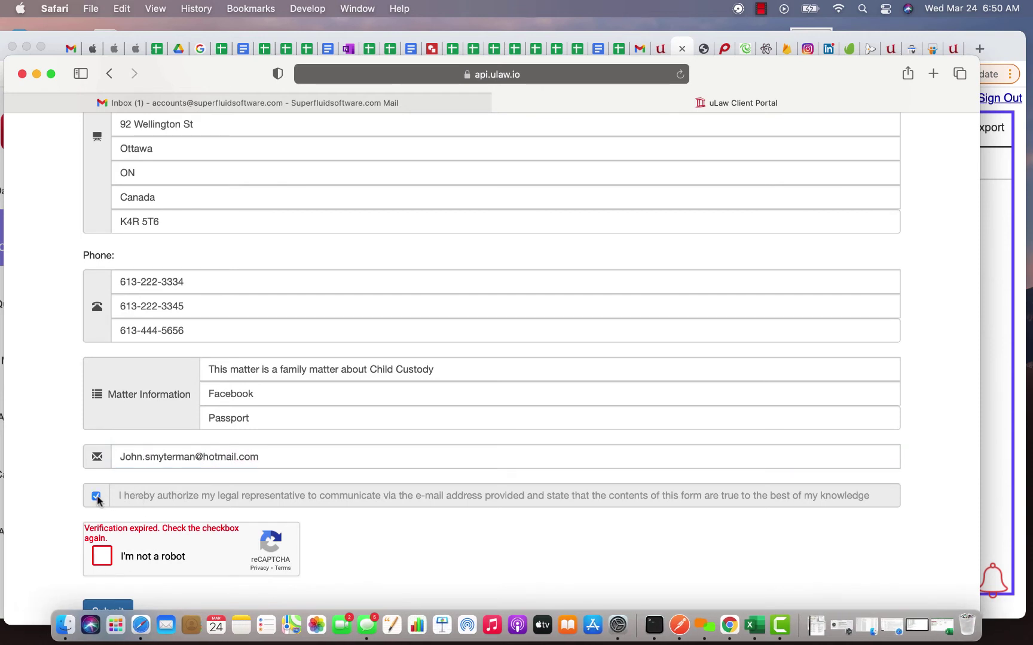
click(101, 558)
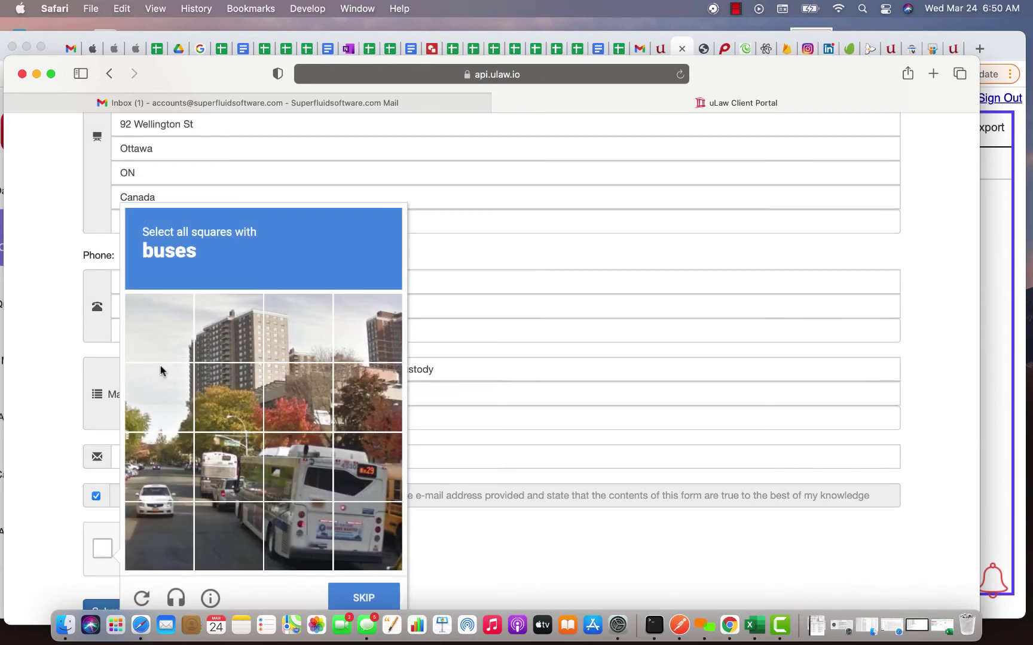
click(310, 463)
click(362, 475)
click(245, 487)
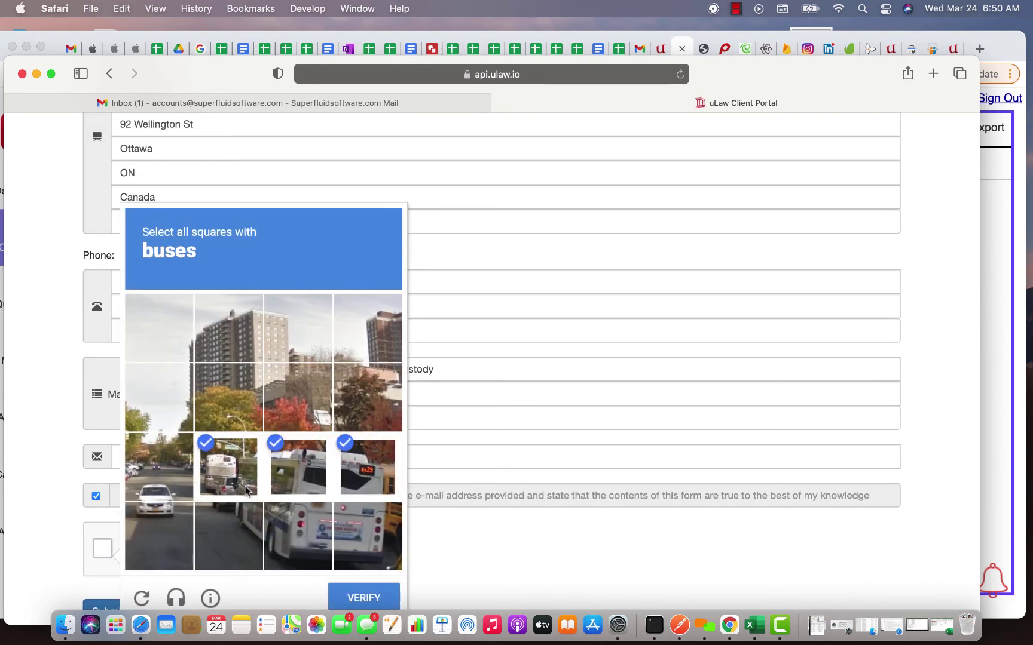
click(230, 527)
click(300, 535)
click(345, 534)
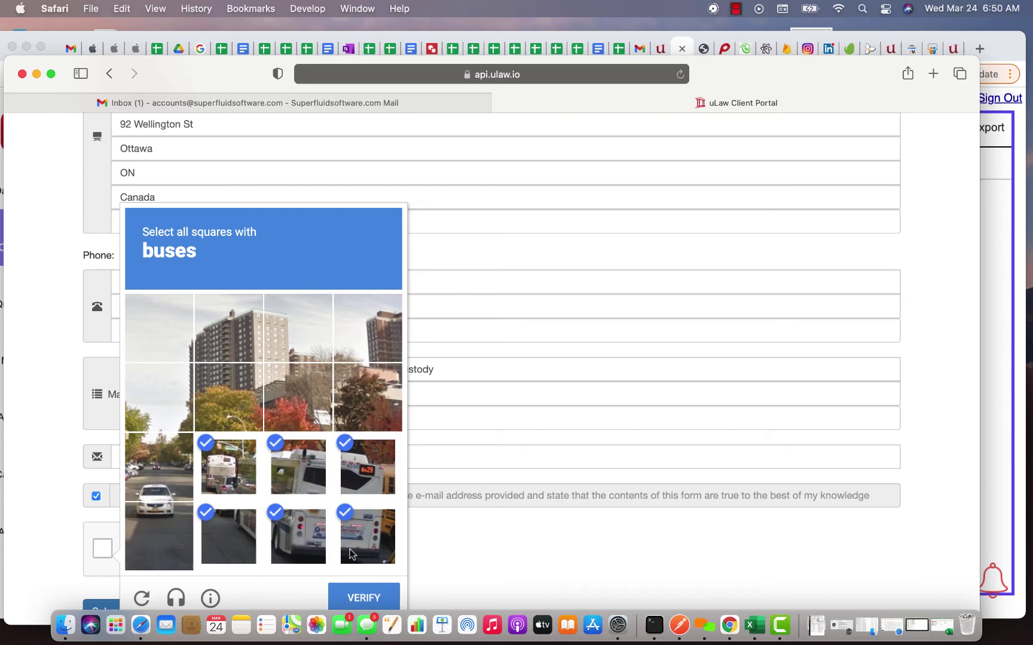
click(357, 592)
Step: Submit the form, fix the rejected home postal code, and resubmit the intake form
scroll(72, 556, down, 2)
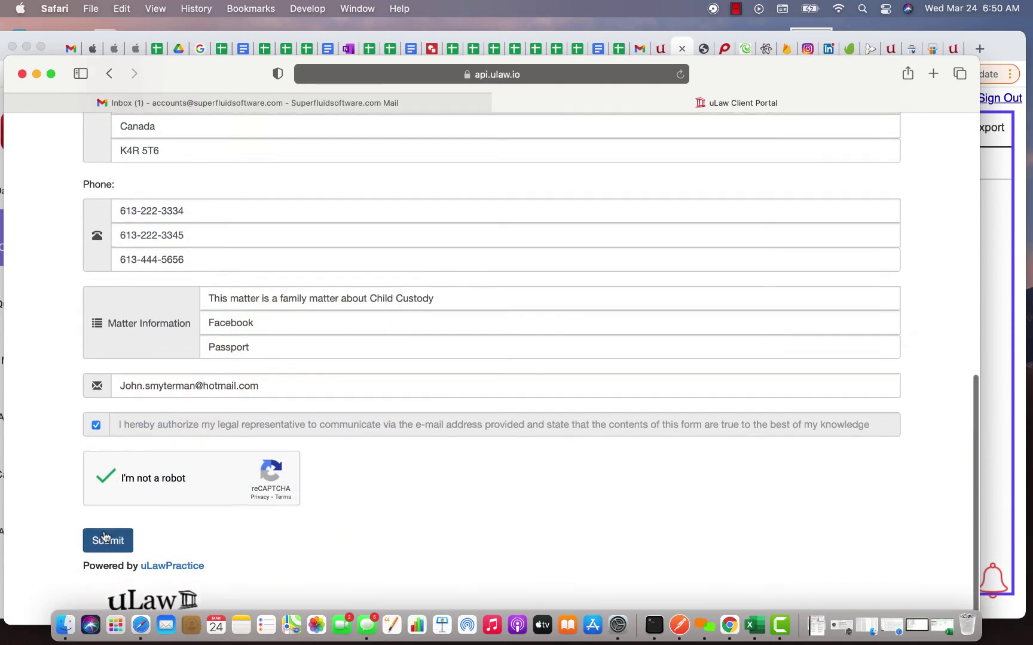
click(105, 542)
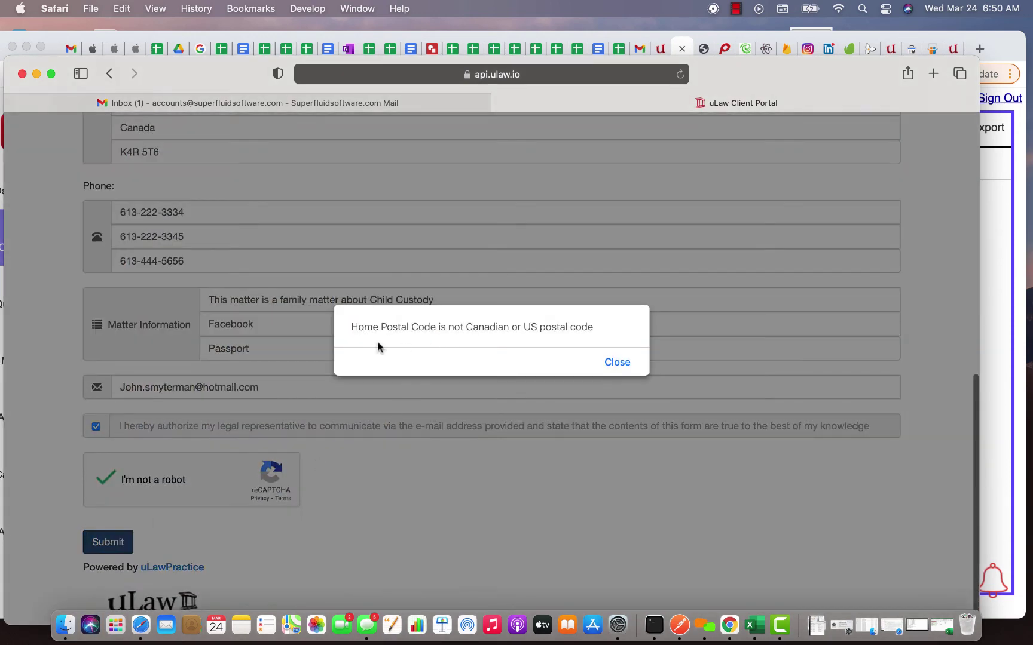
click(624, 365)
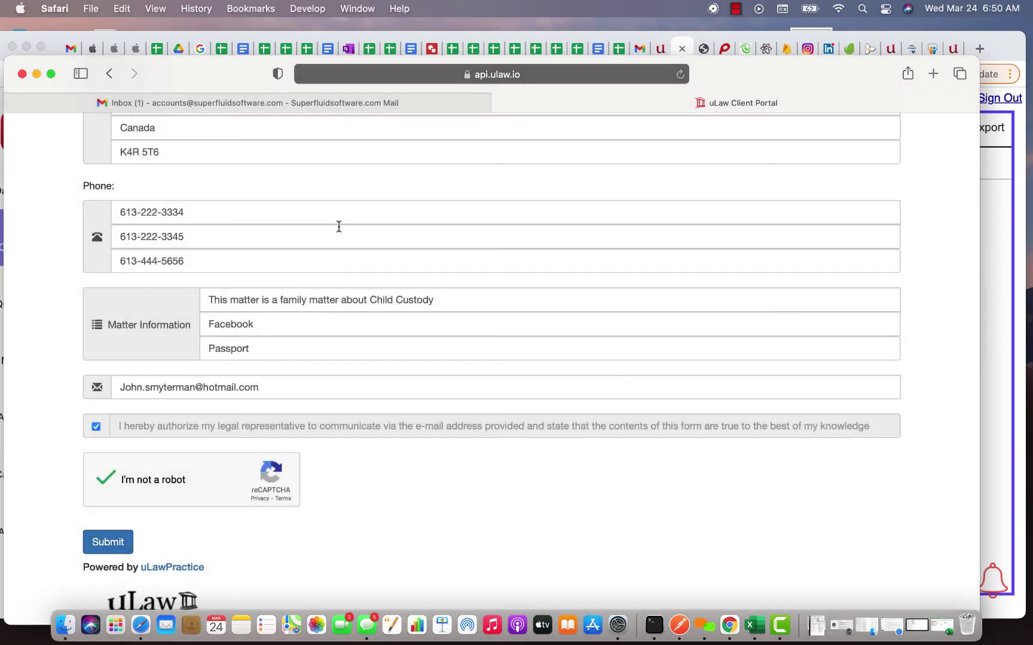
scroll(339, 226, up, 8)
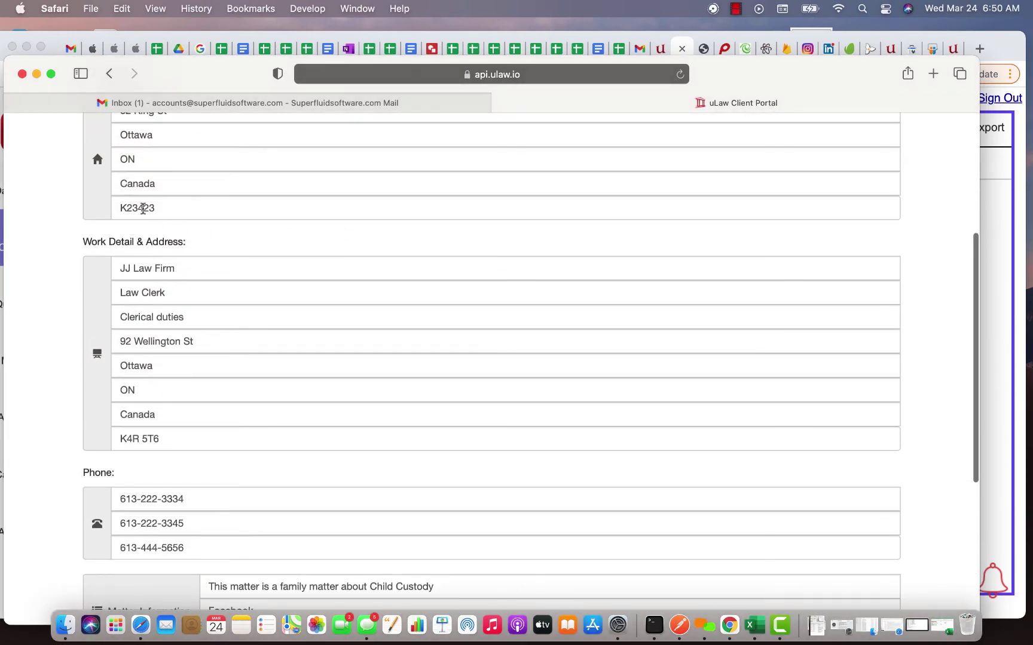
drag(134, 207, 187, 207)
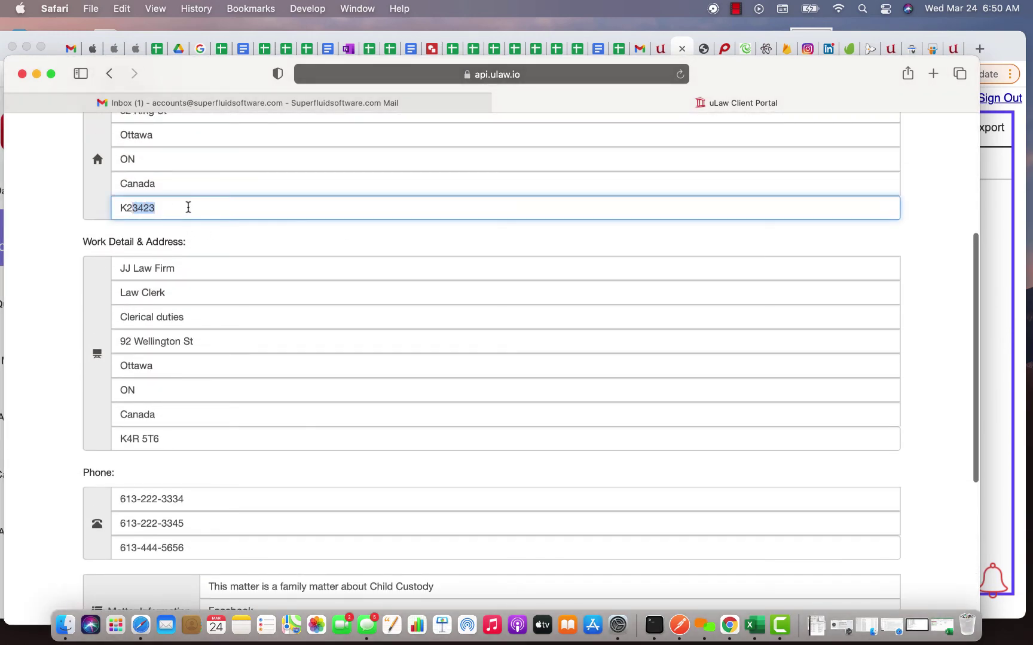
text(R 4T5)
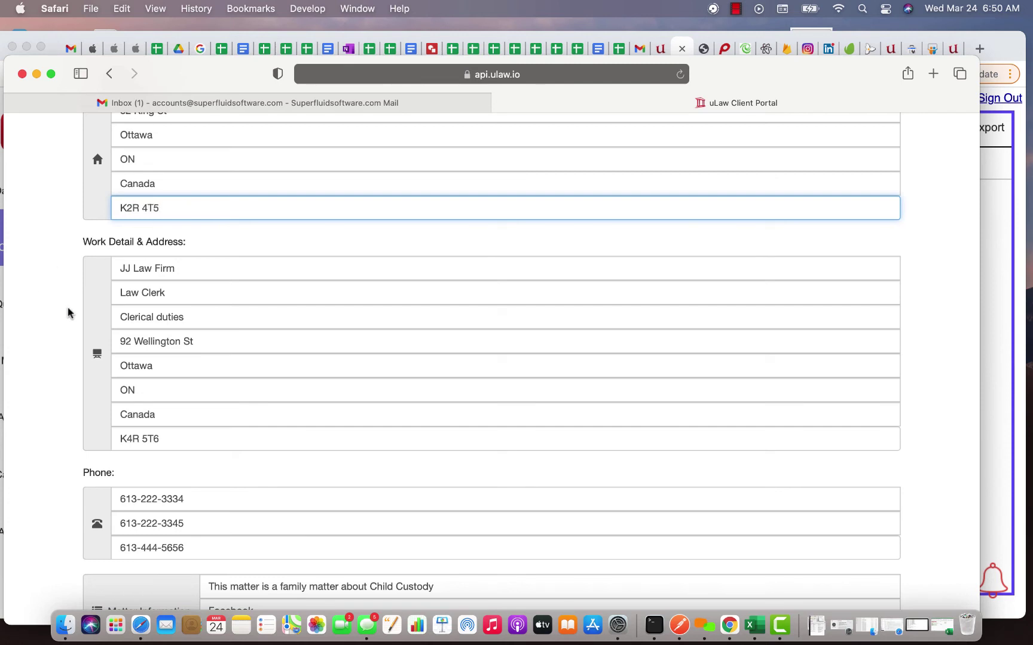
click(52, 315)
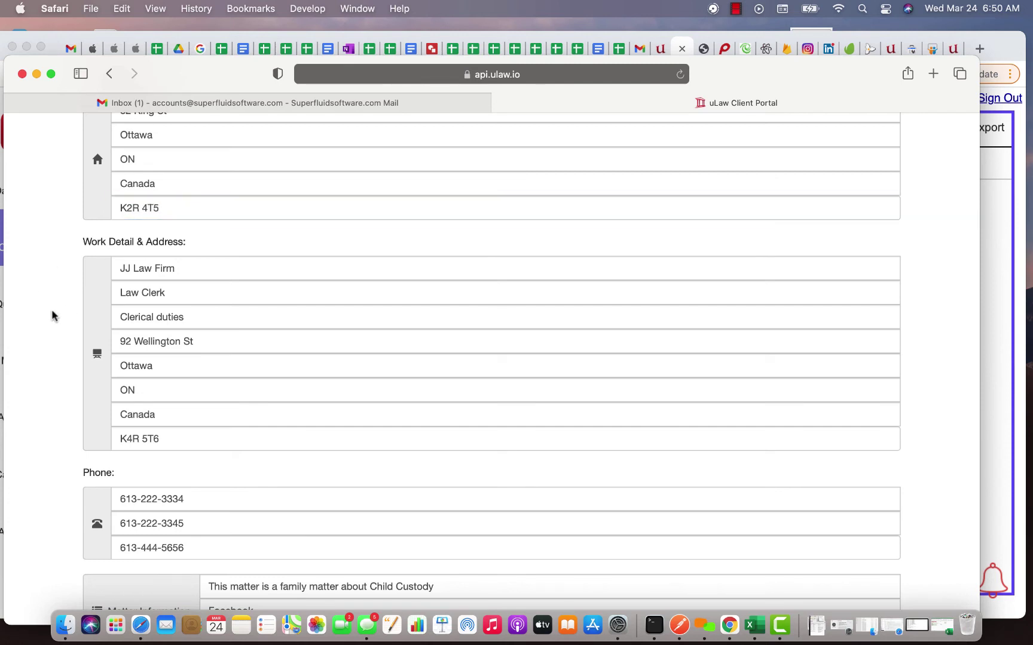
scroll(52, 316, down, 10)
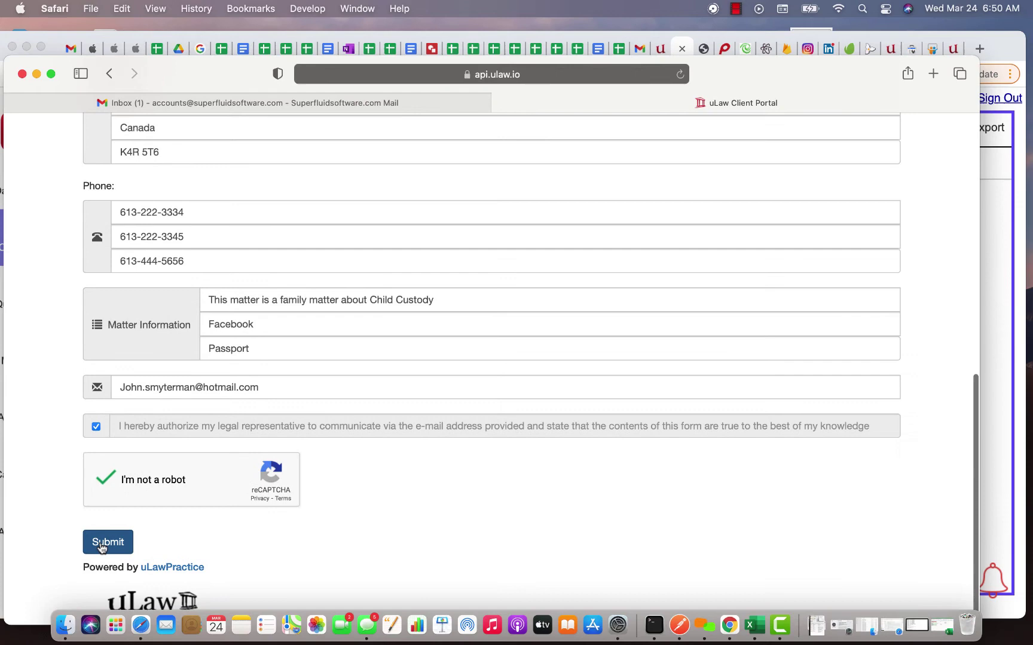
click(100, 545)
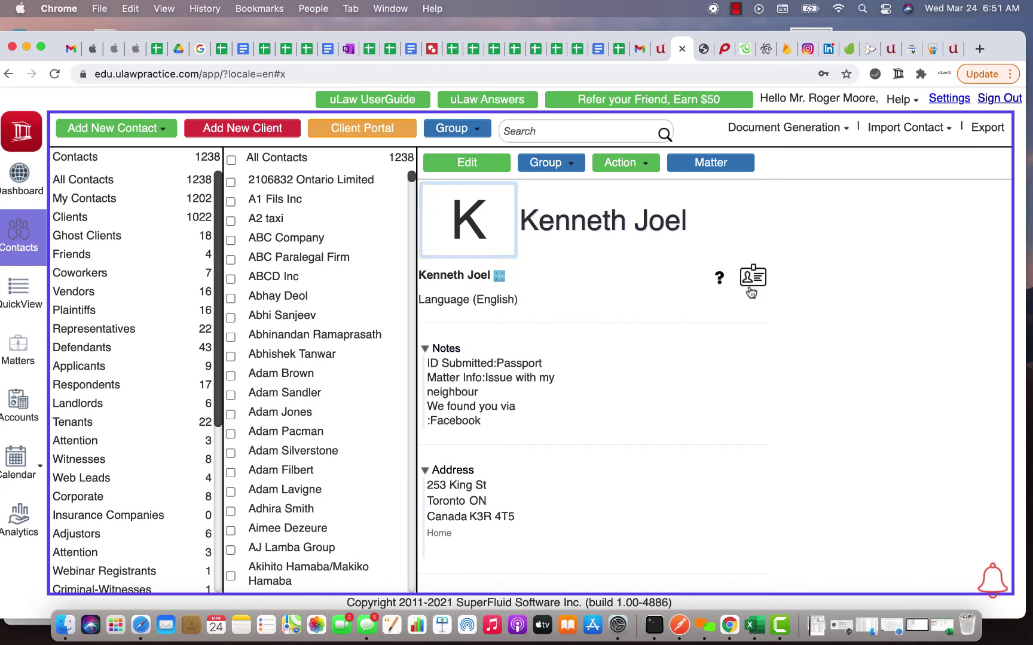
Step: Go from Contacts to the Dashboard and open the new client from Recently Modified Contacts
click(14, 248)
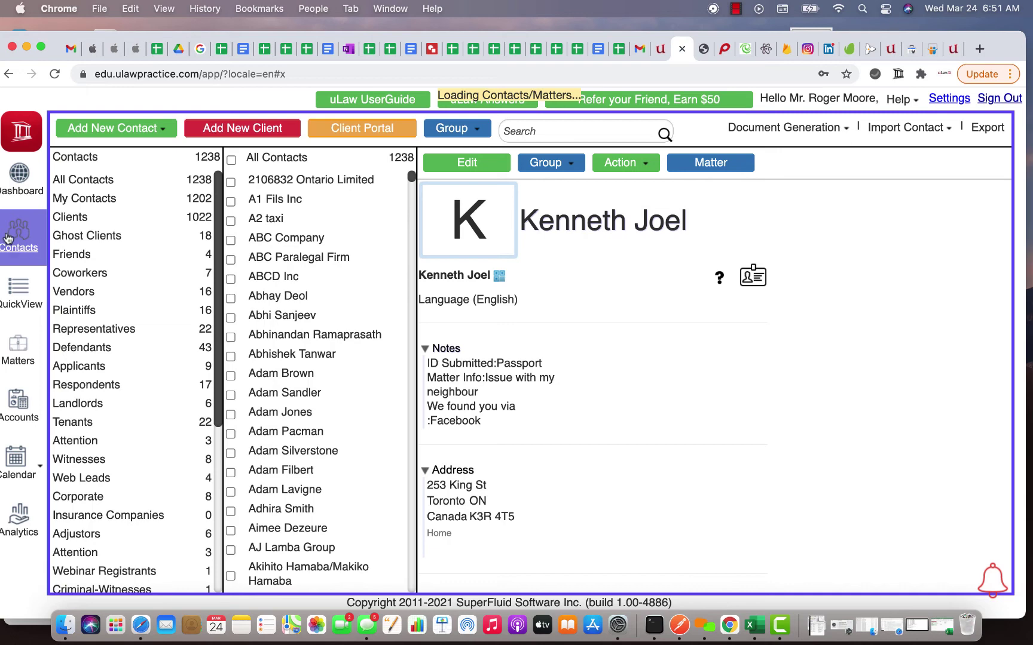
click(23, 182)
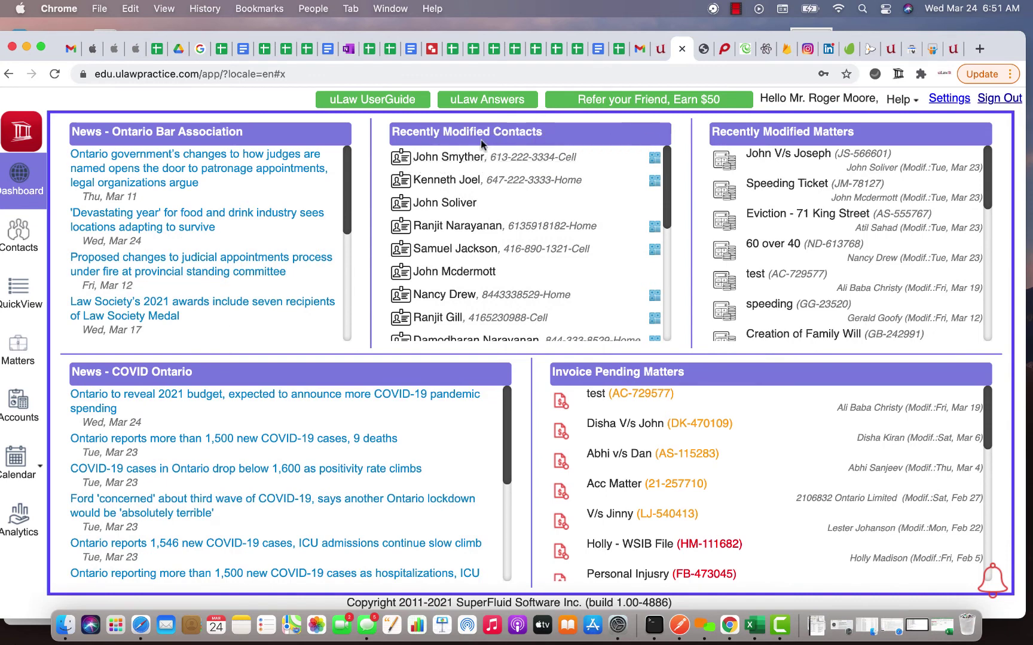
click(447, 180)
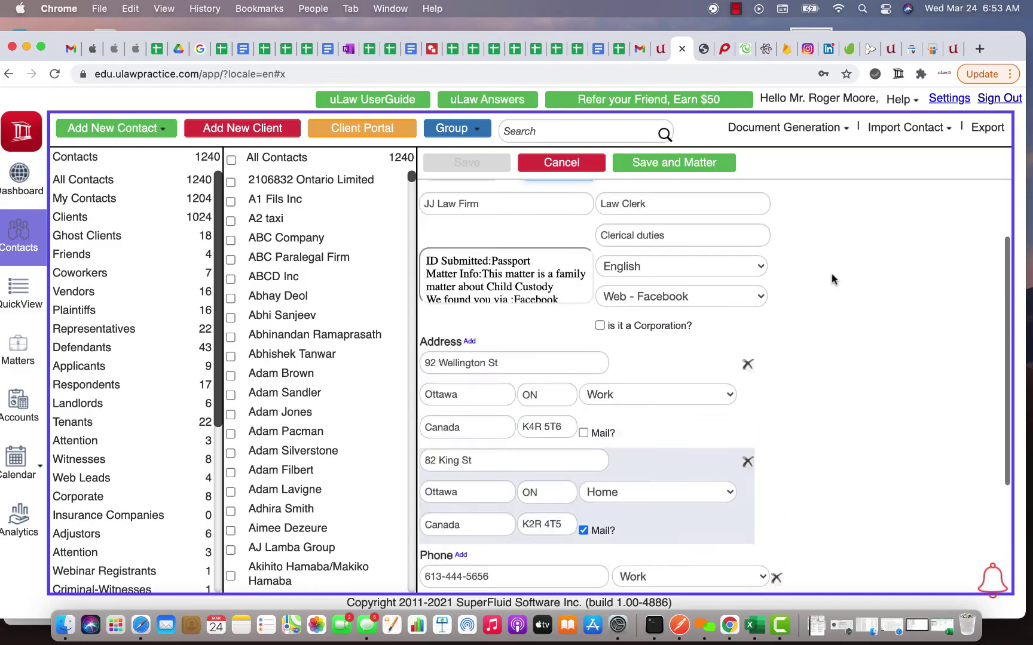
Step: Copy the Child Custody matter description line from the contact's notes, then dismiss the notes editor
scroll(830, 274, up, 3)
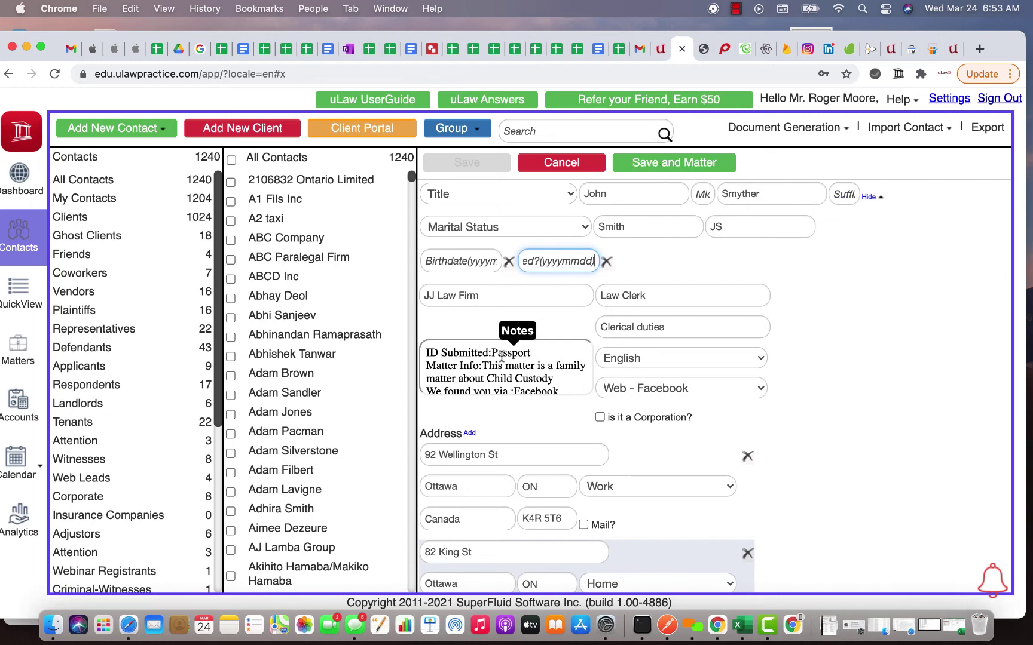
click(514, 374)
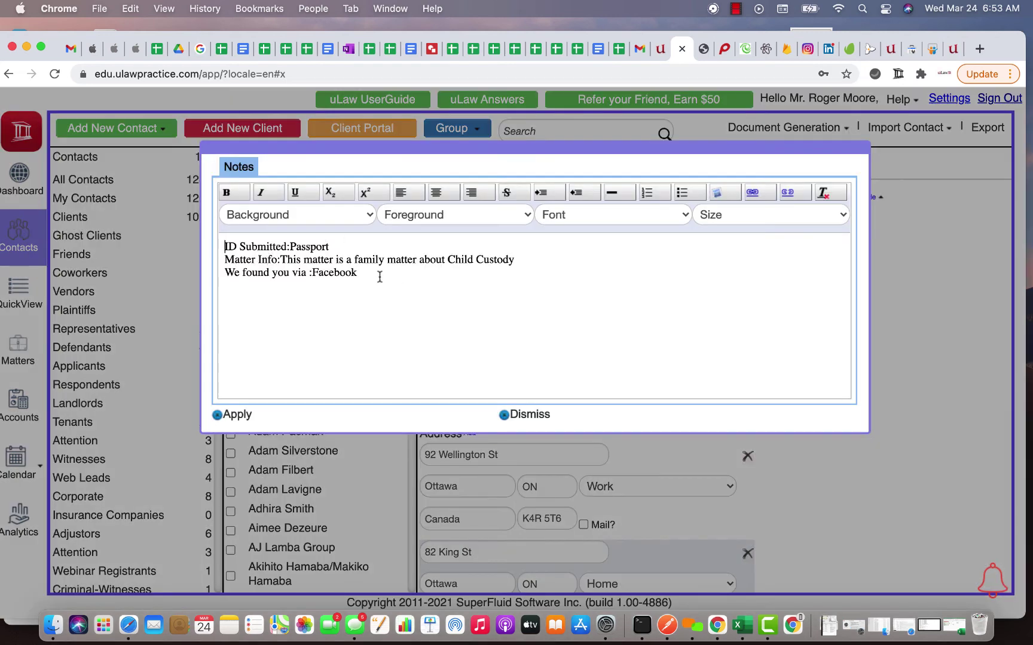
drag(280, 258, 517, 258)
right_click(491, 258)
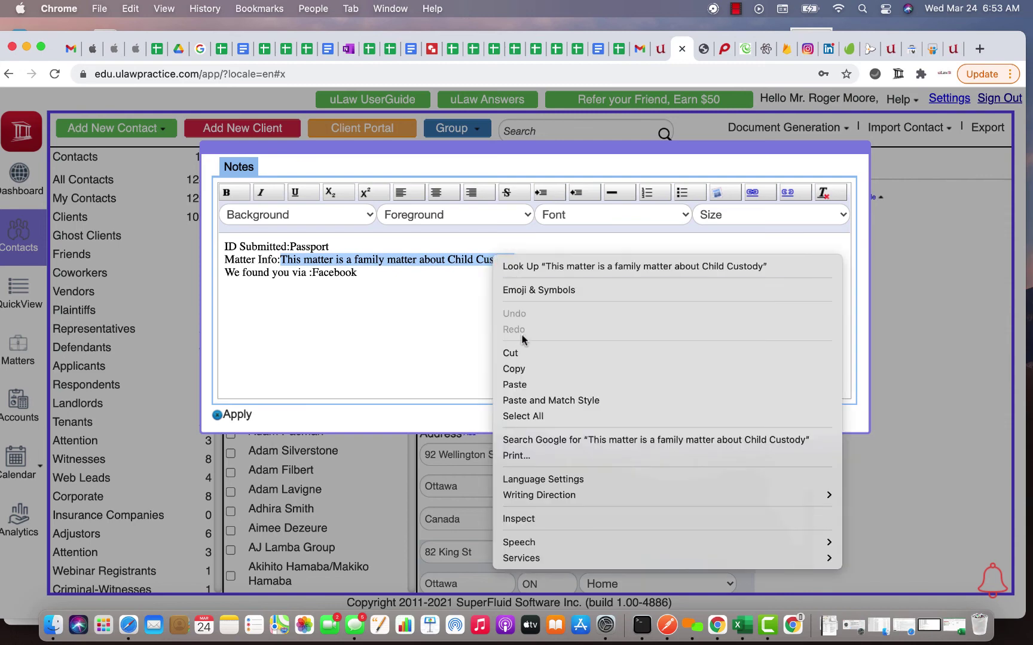
click(522, 368)
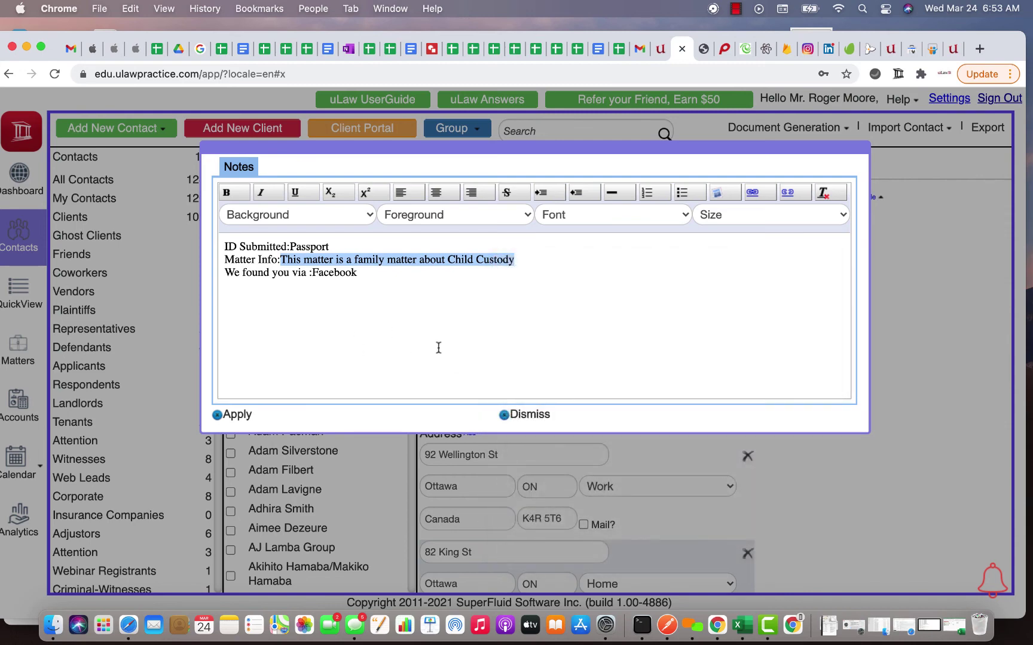
click(530, 414)
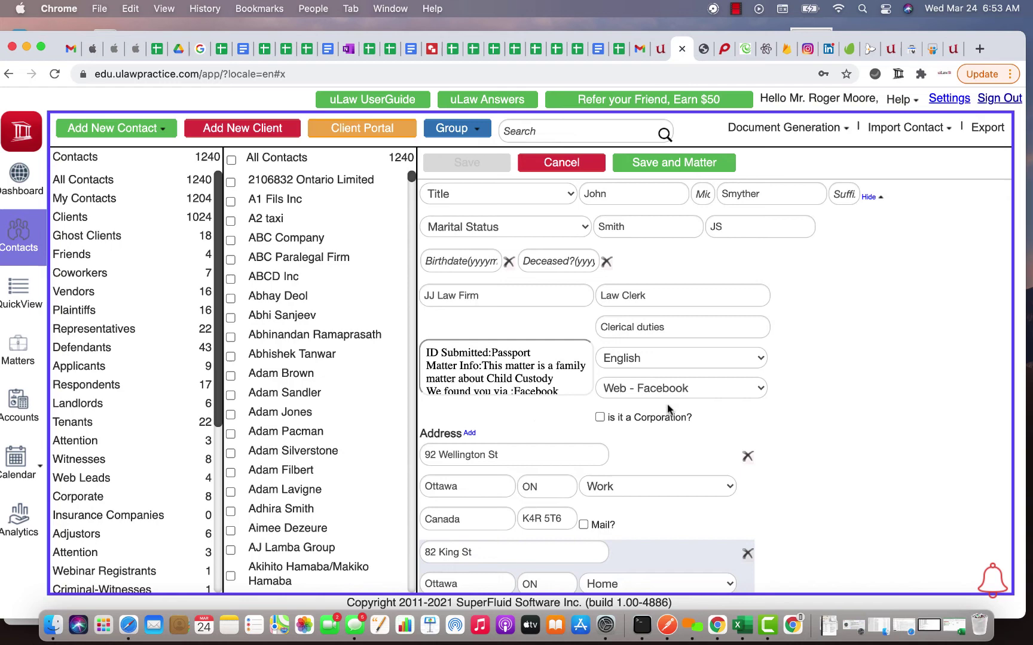
Step: Mark the second (home) address as the mailing address, save the contact, and dismiss the referral tip
scroll(521, 452, down, 5)
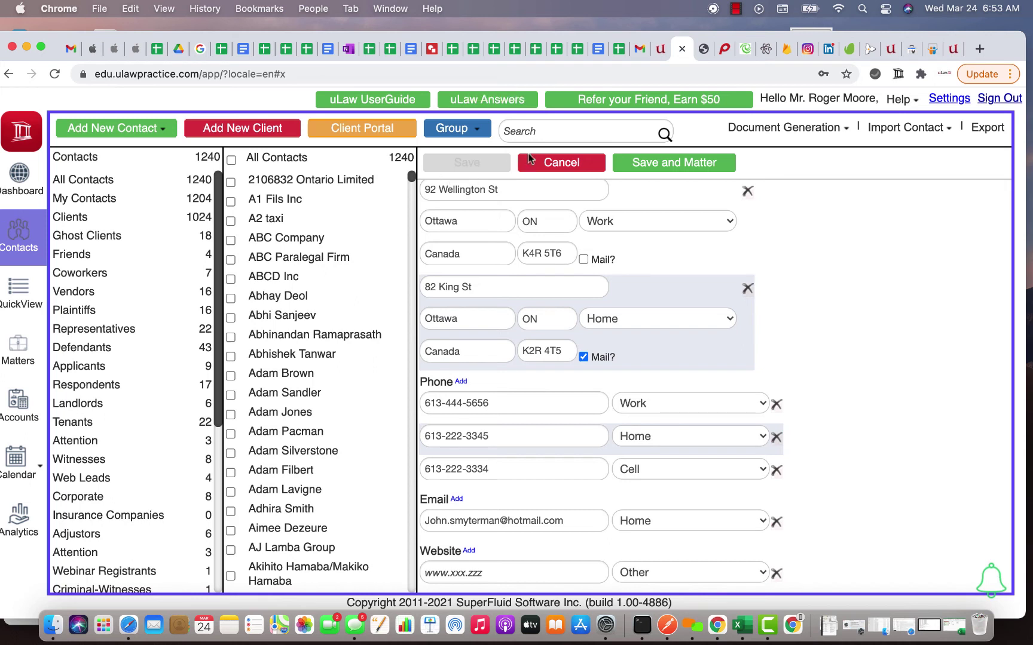
click(584, 357)
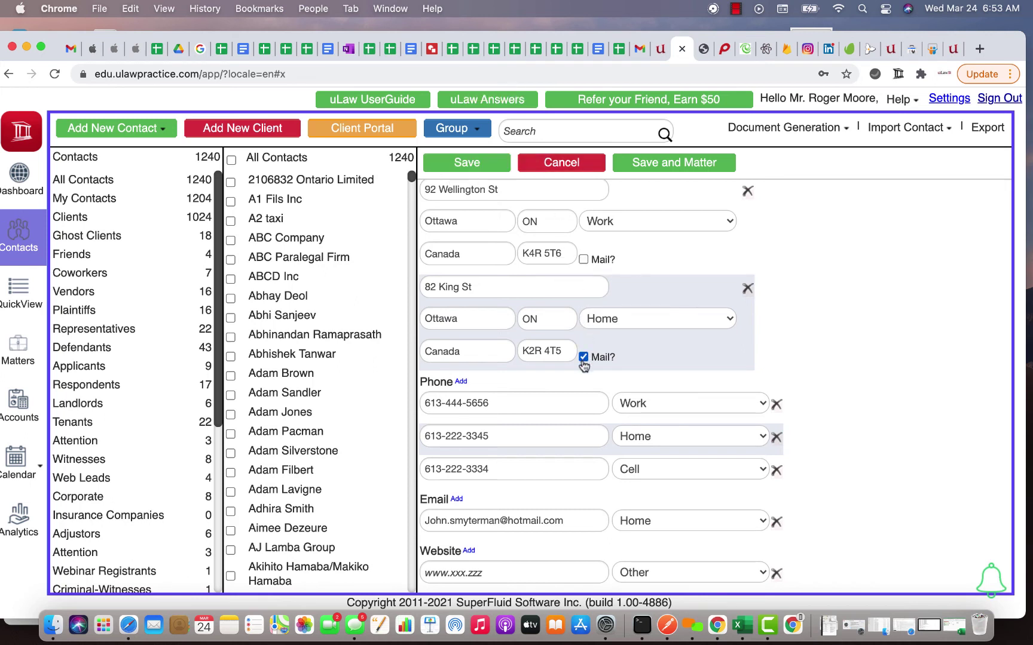
click(466, 165)
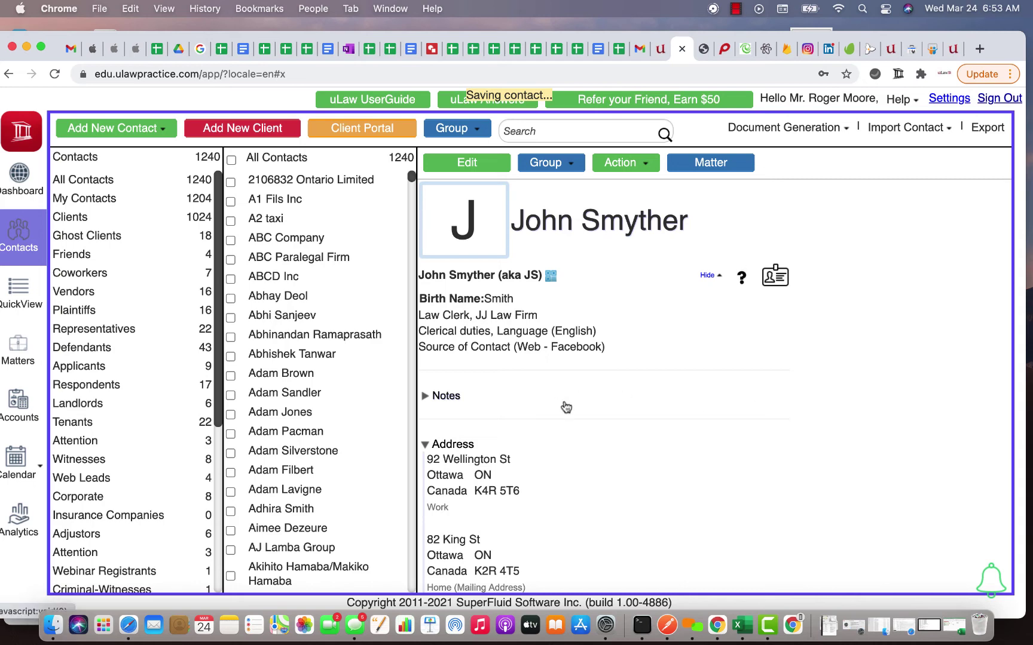
scroll(566, 408, down, 4)
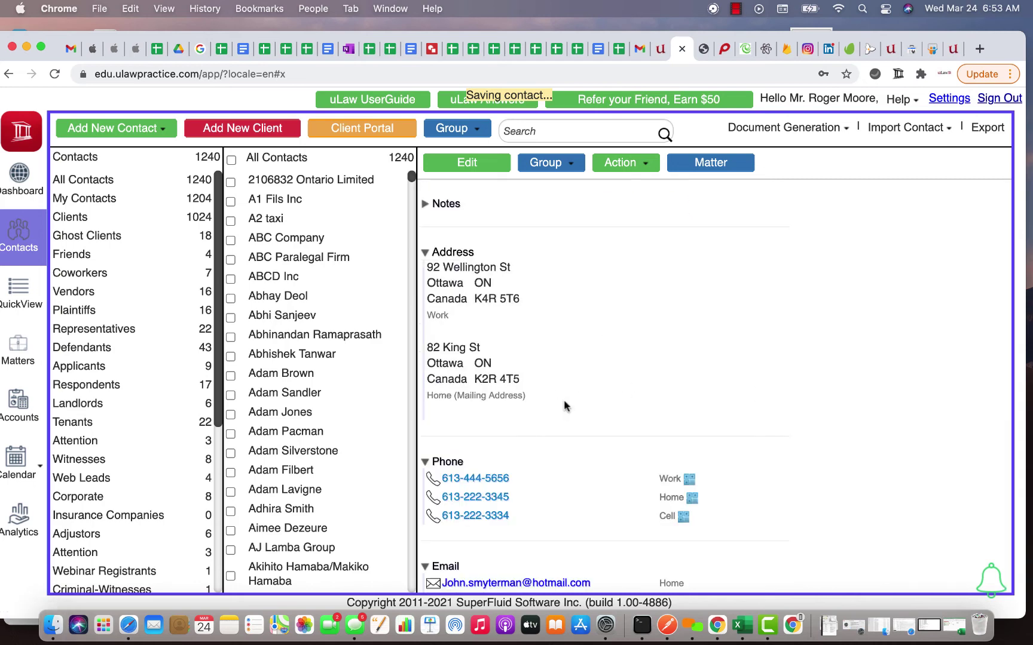
double_click(440, 299)
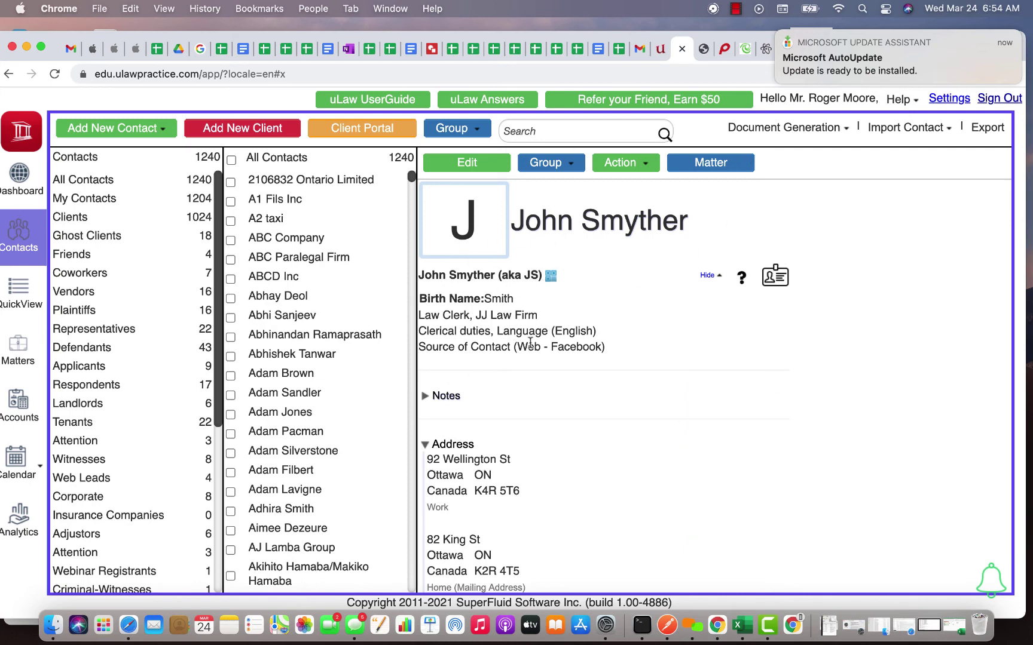
scroll(530, 341, down, 5)
scroll(530, 344, up, 5)
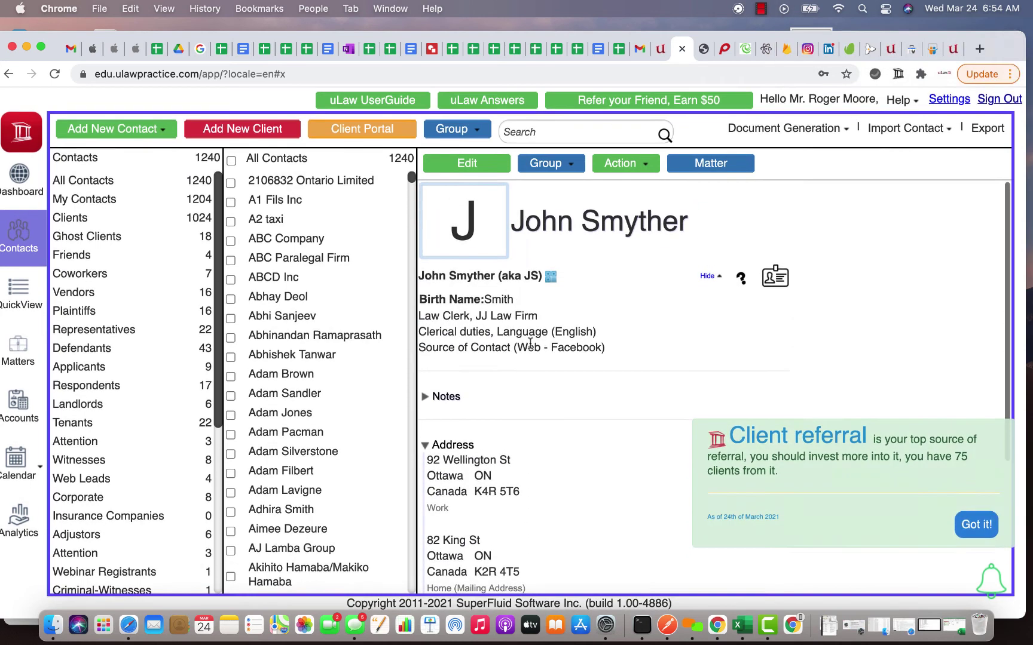
click(962, 520)
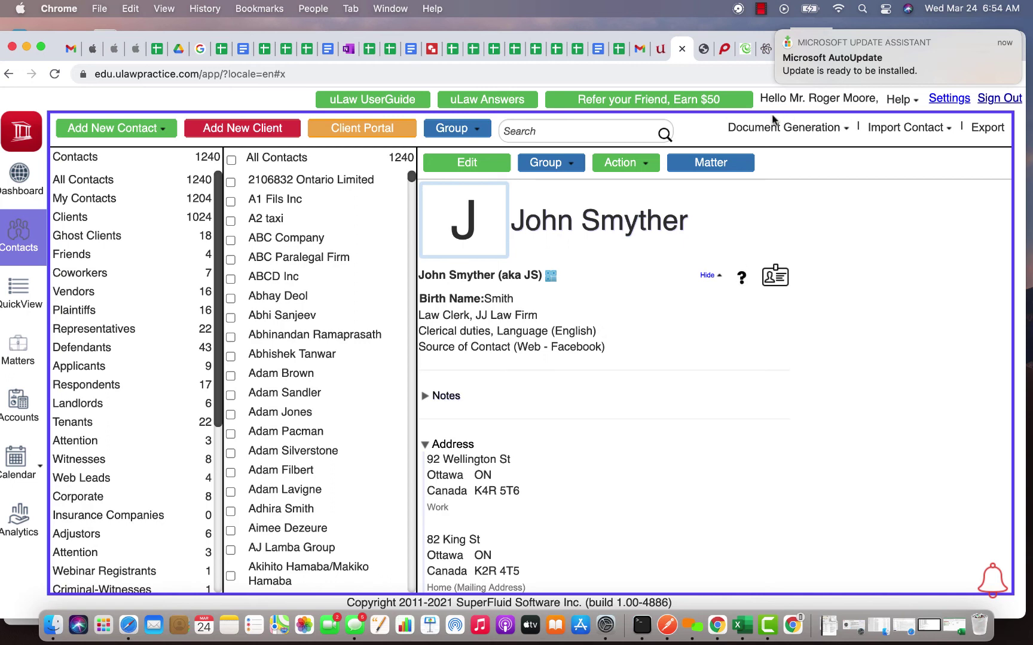
Step: Start a new matter for the client and title it 'Child Custody' from the pasted description
click(711, 164)
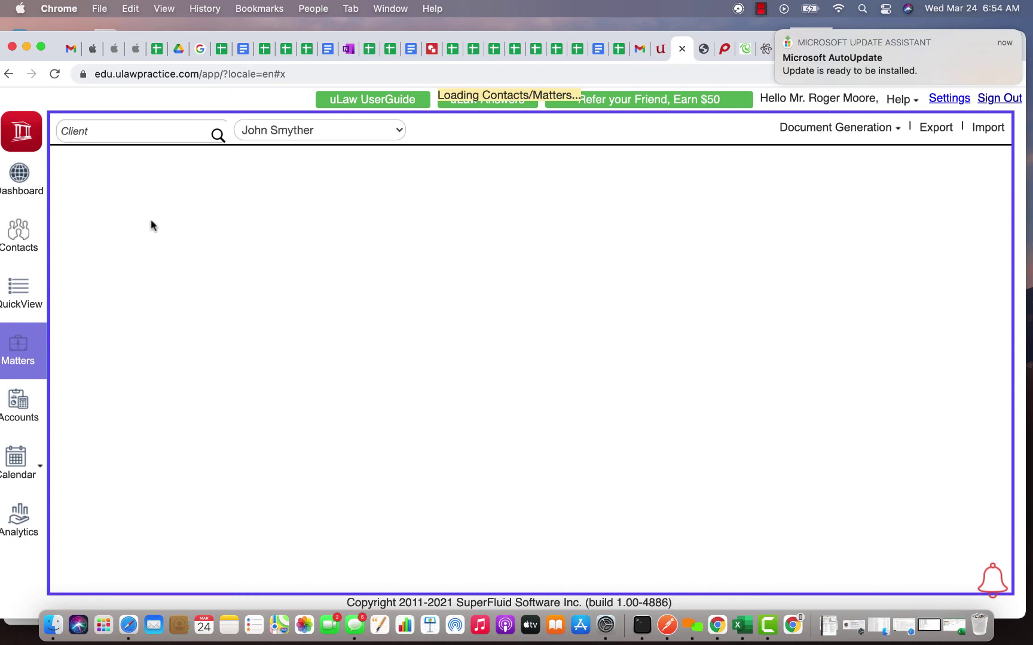
click(94, 190)
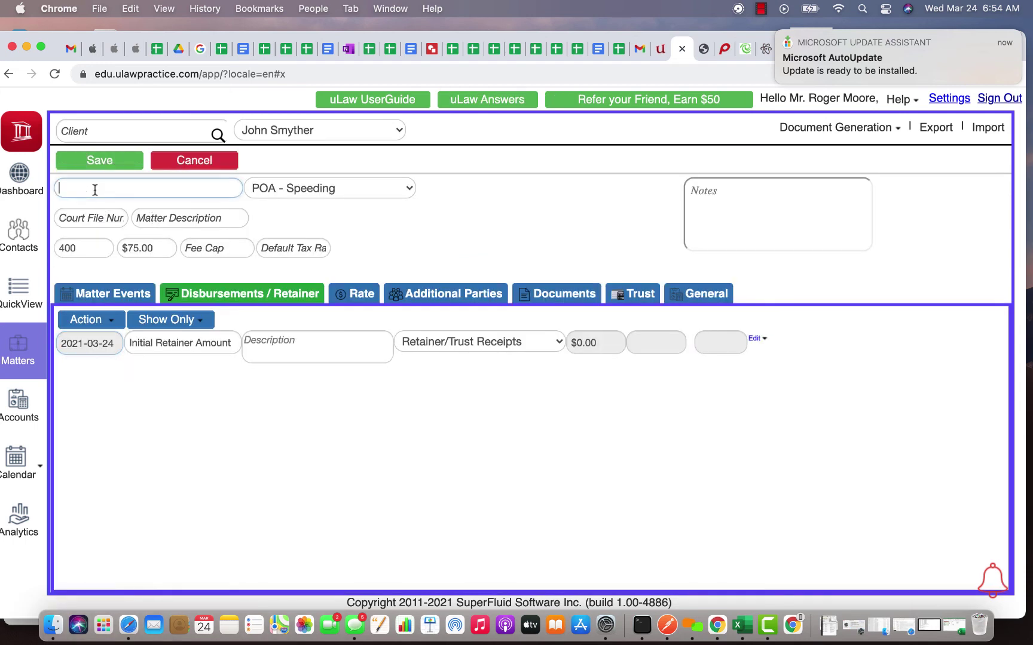
key(super+v)
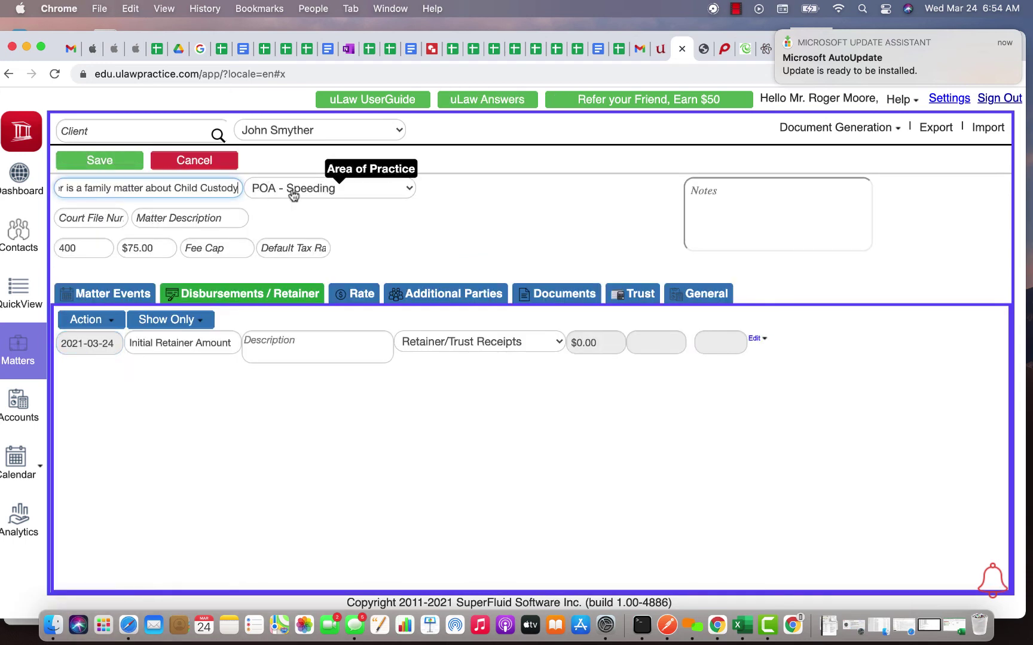
click(178, 186)
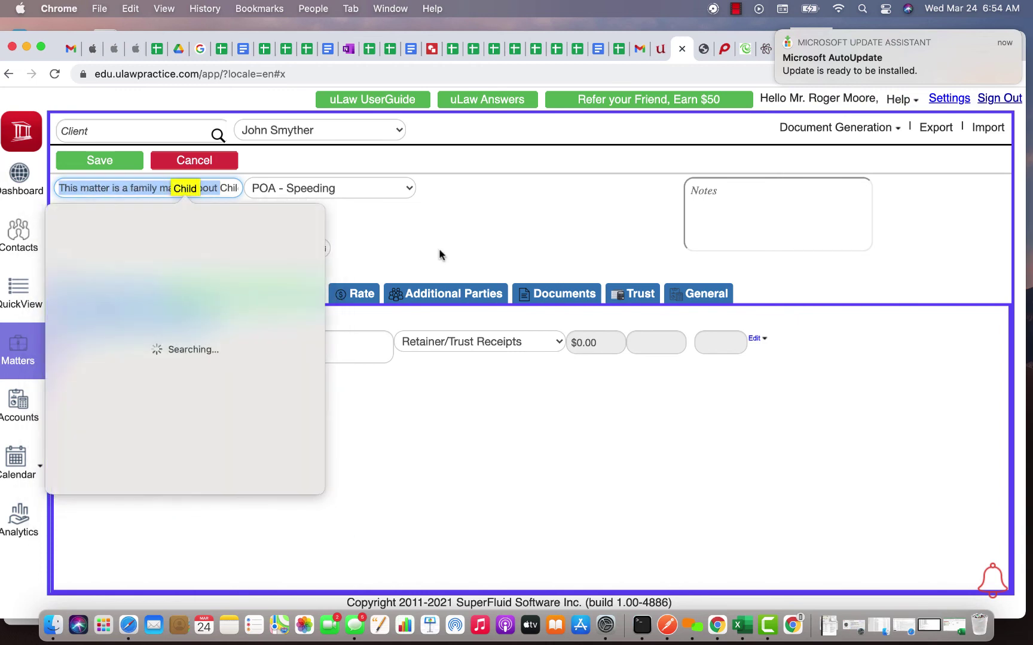
click(157, 184)
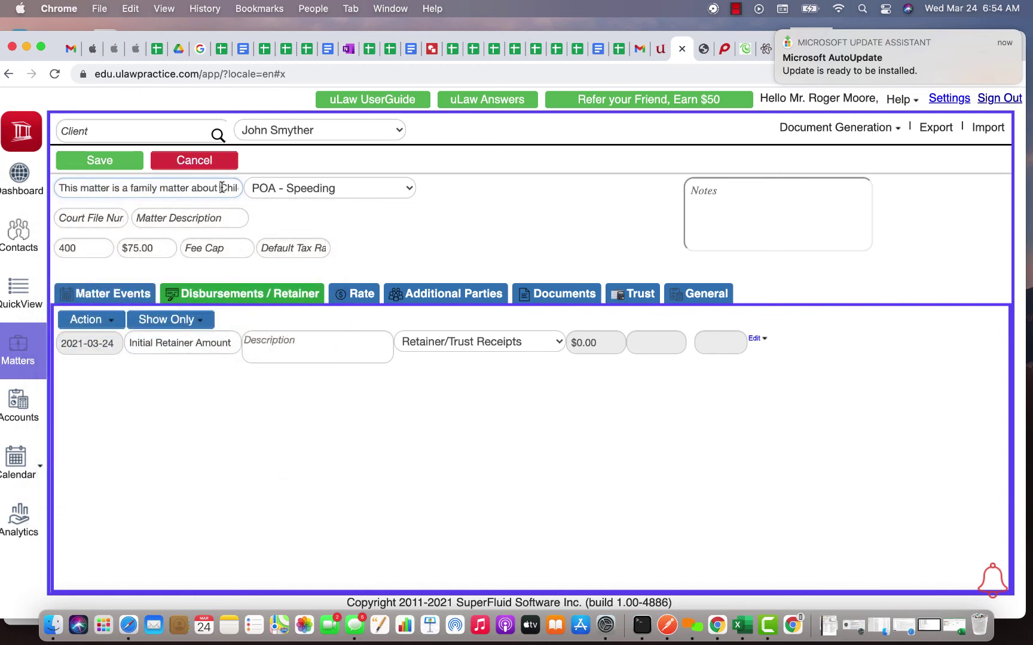
drag(220, 186, 3, 186)
key(BackSpace)
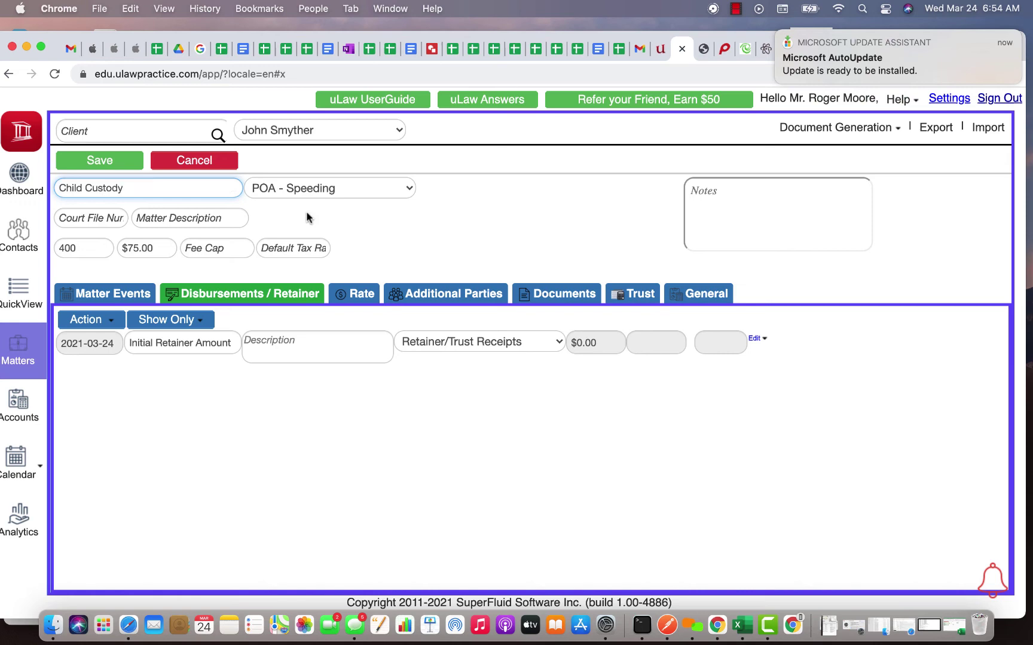
Step: Set the matter's area of practice to Family Law, save it, and return to the contact record
click(326, 189)
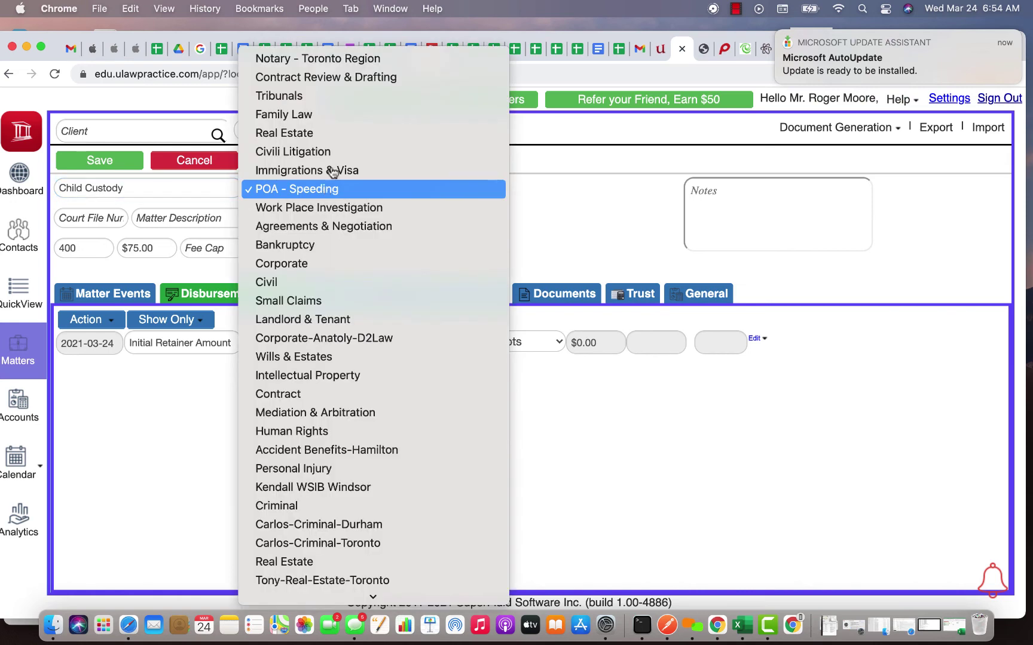
click(324, 114)
click(116, 163)
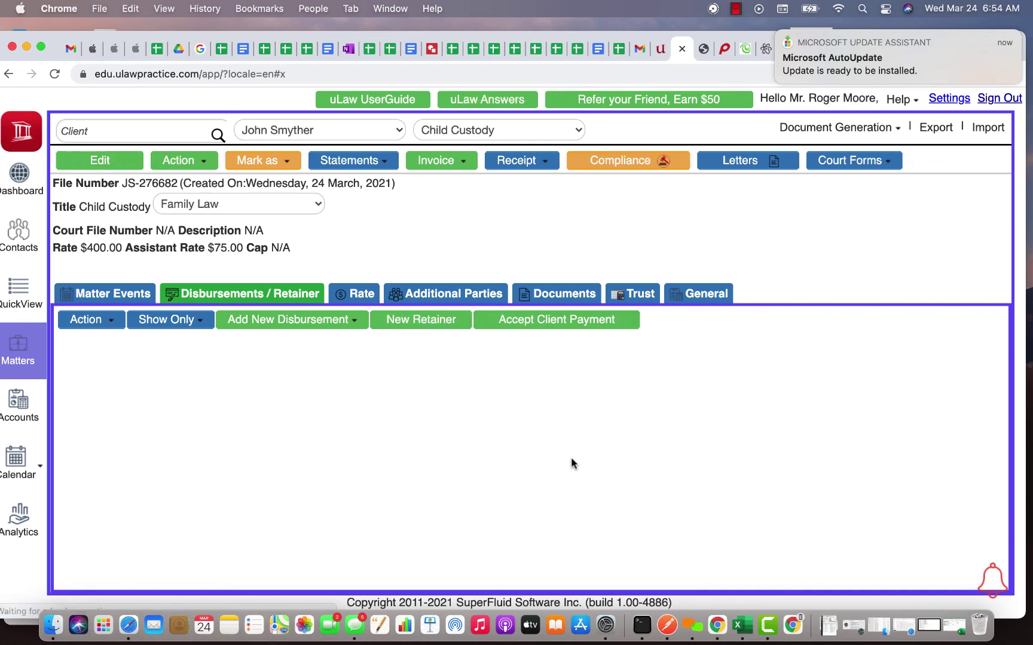
click(8, 244)
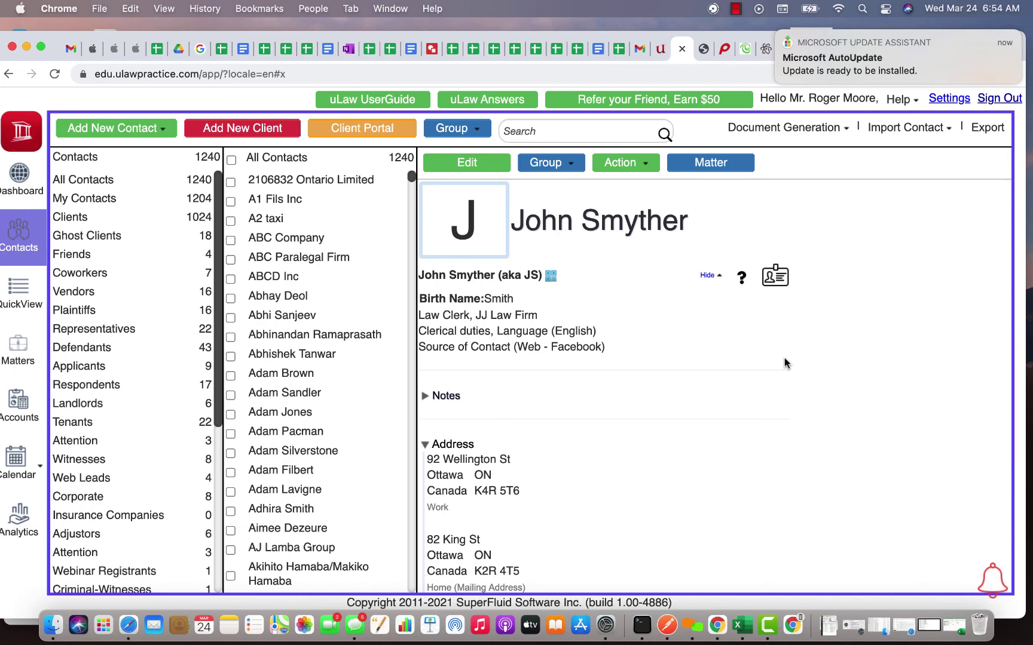
Step: Expand the contact's Notes to review the Passport ID, Child Custody and Facebook referral details
click(426, 397)
scroll(567, 427, down, 5)
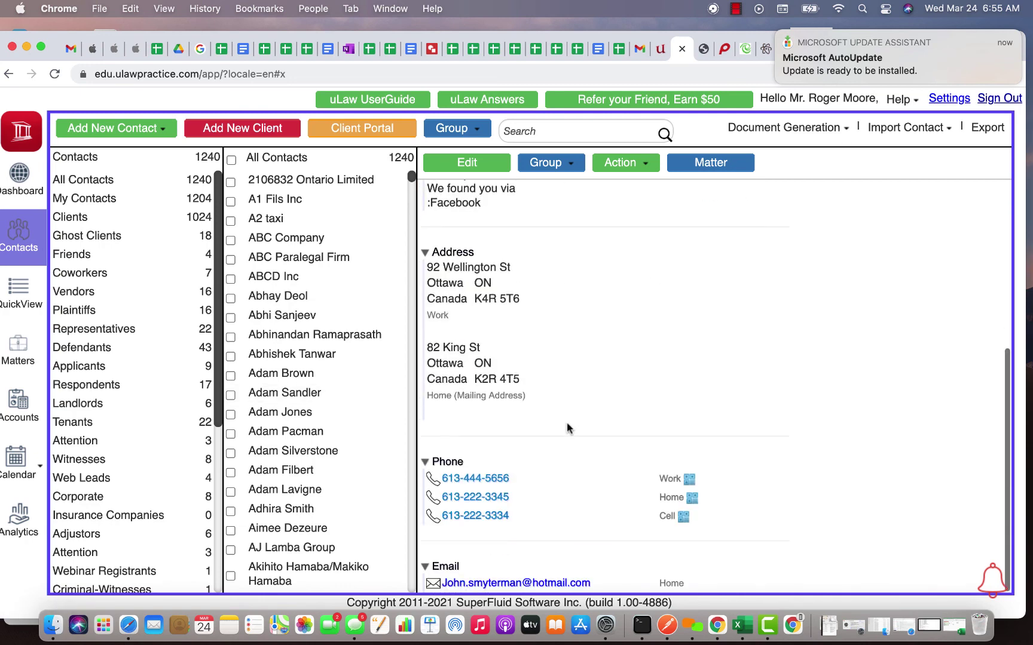
scroll(567, 427, up, 5)
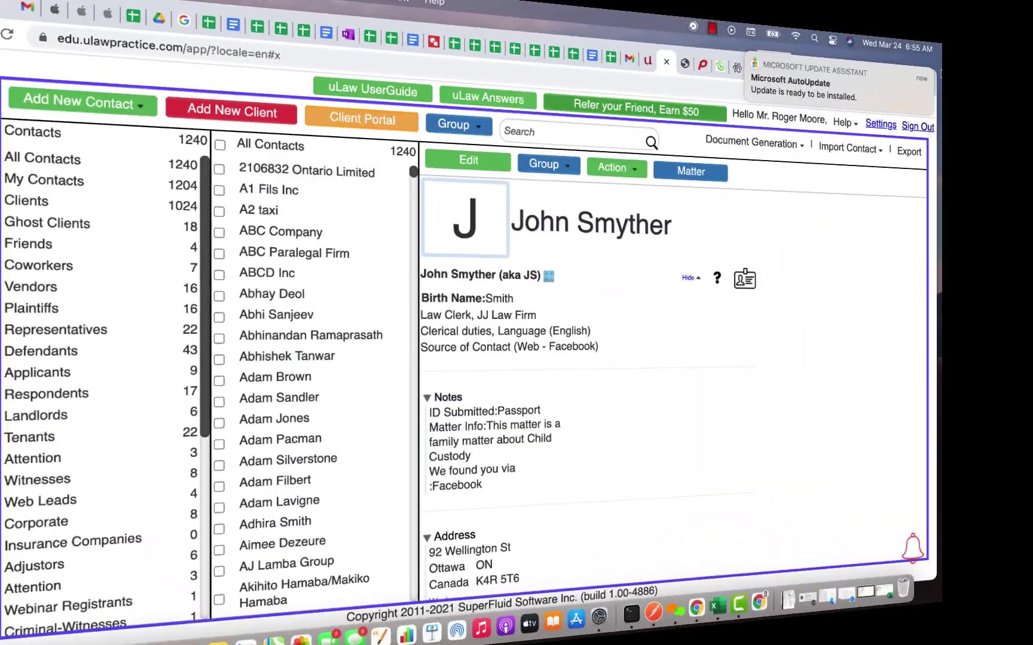
Step: Confirm the profile's Client Portal Integration is uLaw Portal and check its secret key, then return to Contacts
click(889, 124)
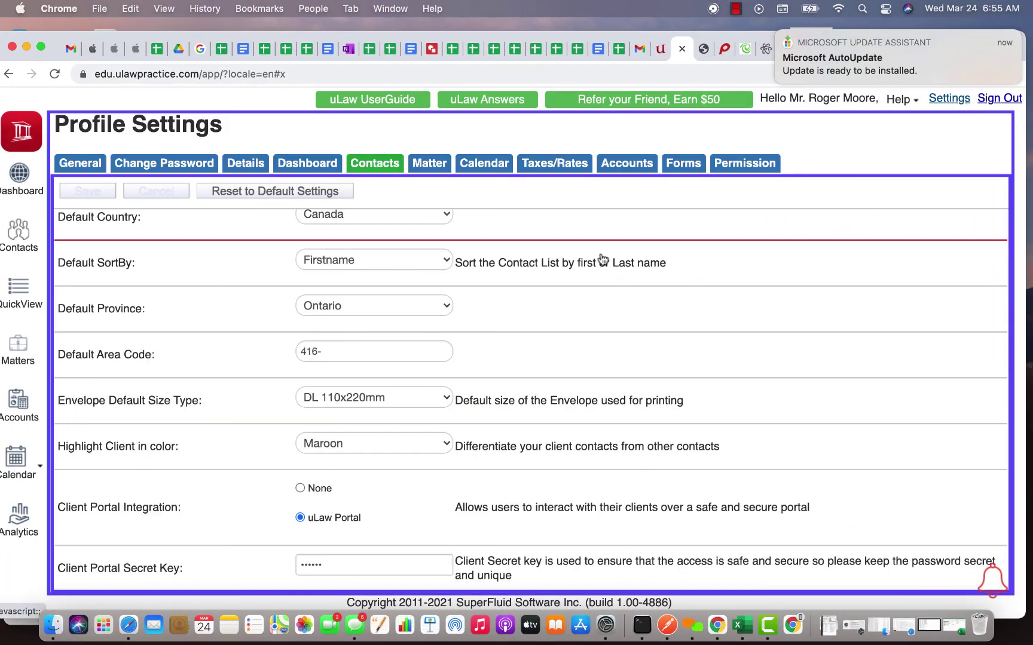
triple_click(236, 511)
click(299, 518)
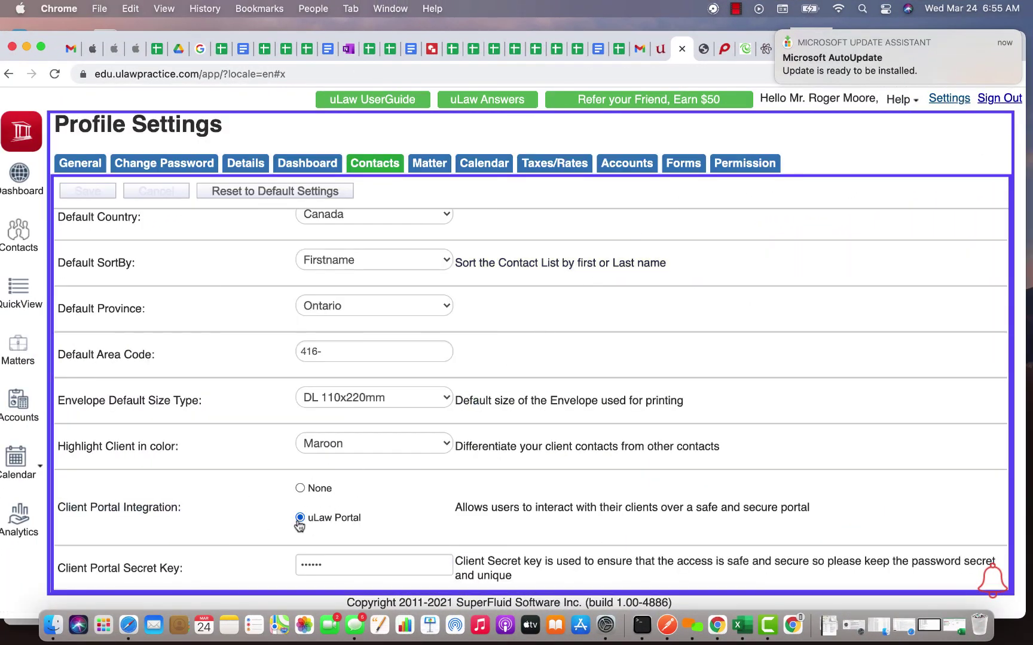
triple_click(282, 570)
click(343, 568)
click(21, 245)
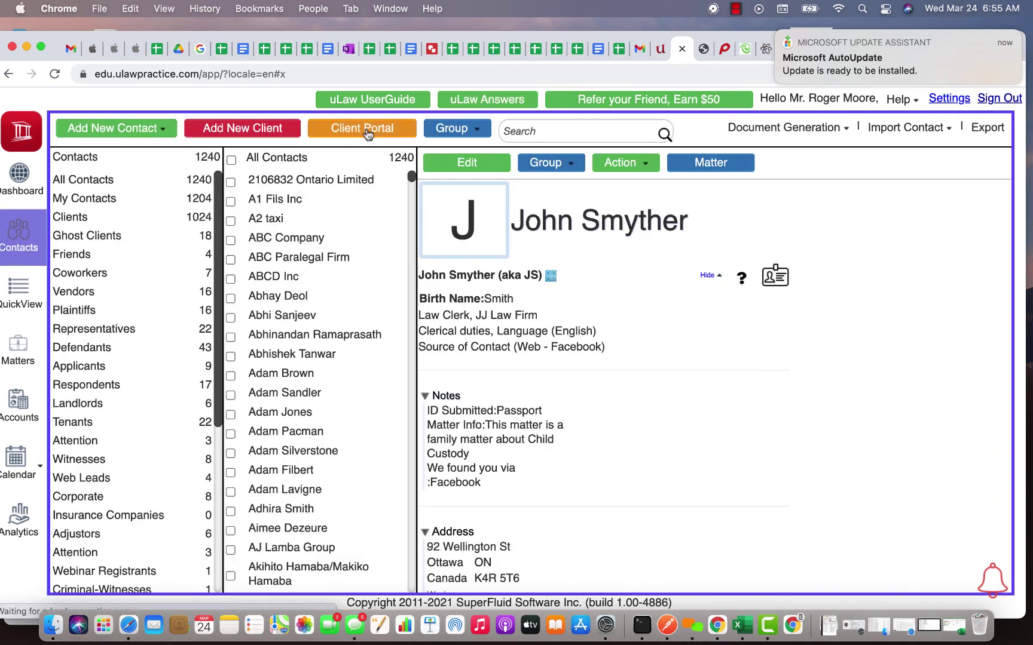
click(368, 133)
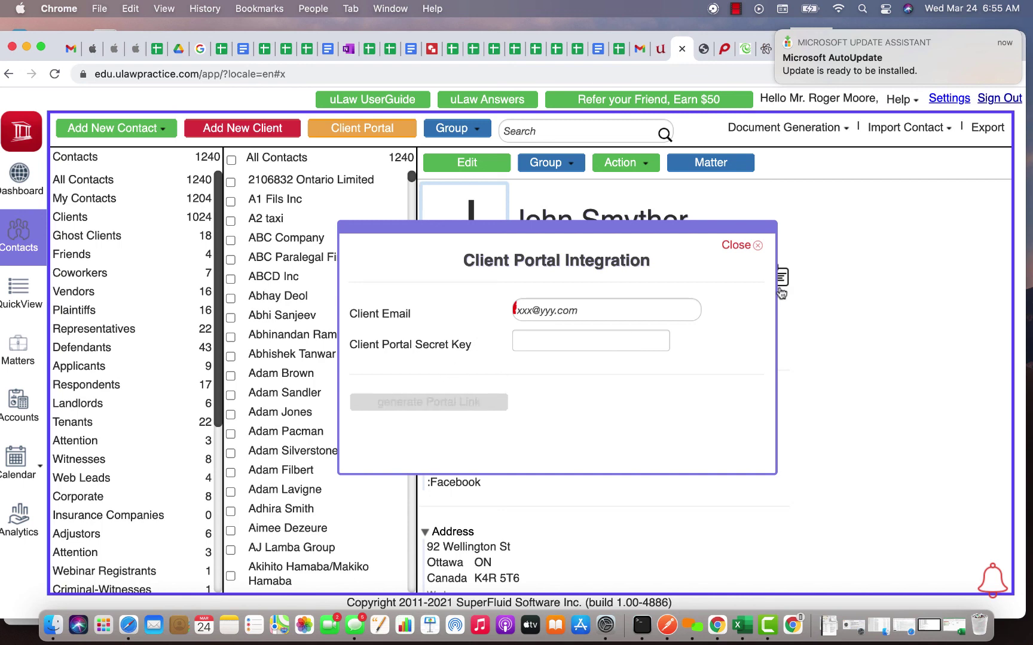
click(736, 246)
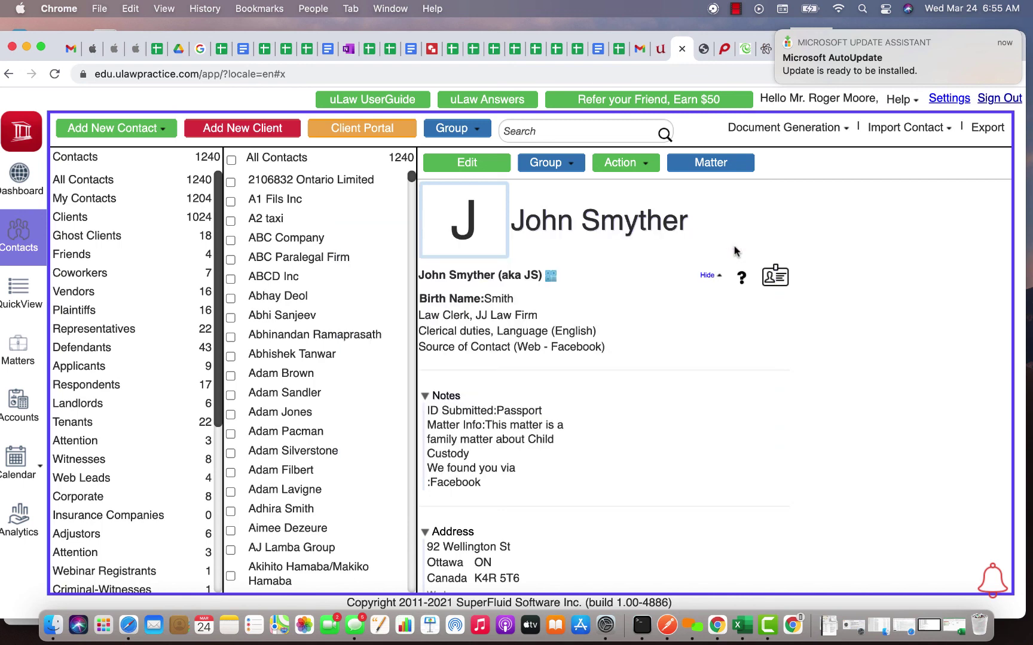